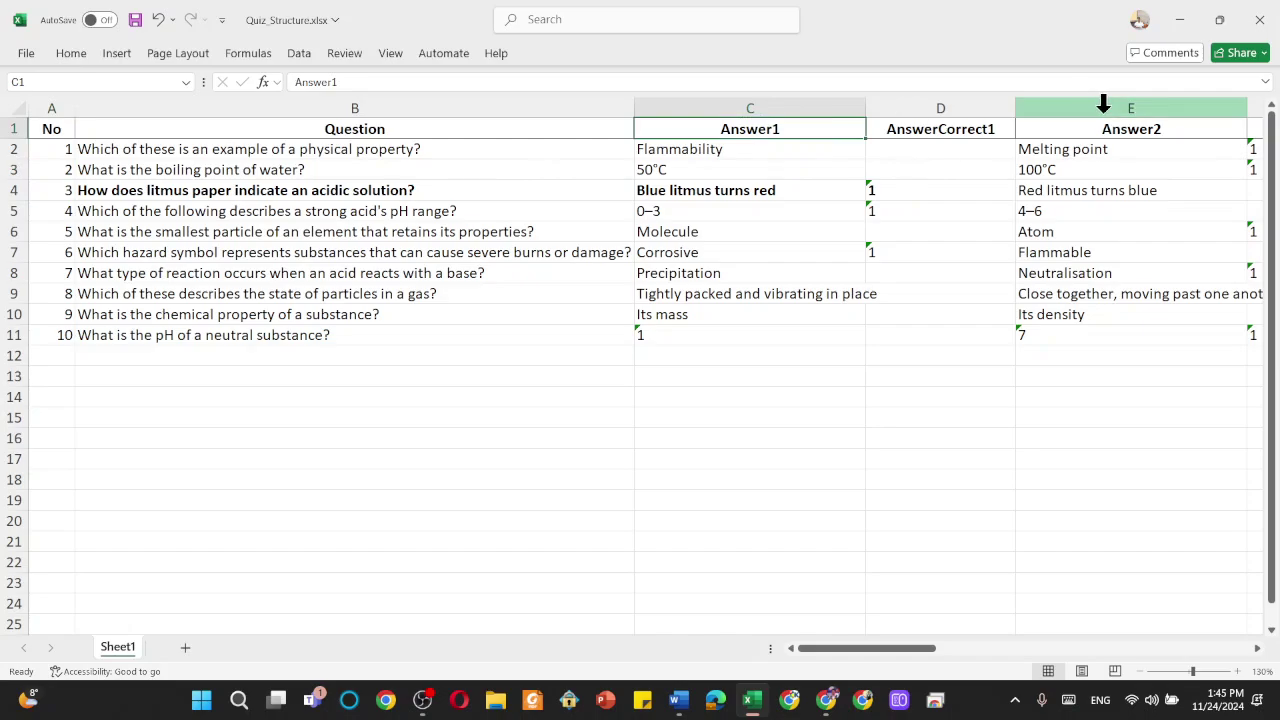
# Step: Examine the header row of the quiz sheet from the Answer2 column through Category, and return to cell A1
pyautogui.click(1106, 136)
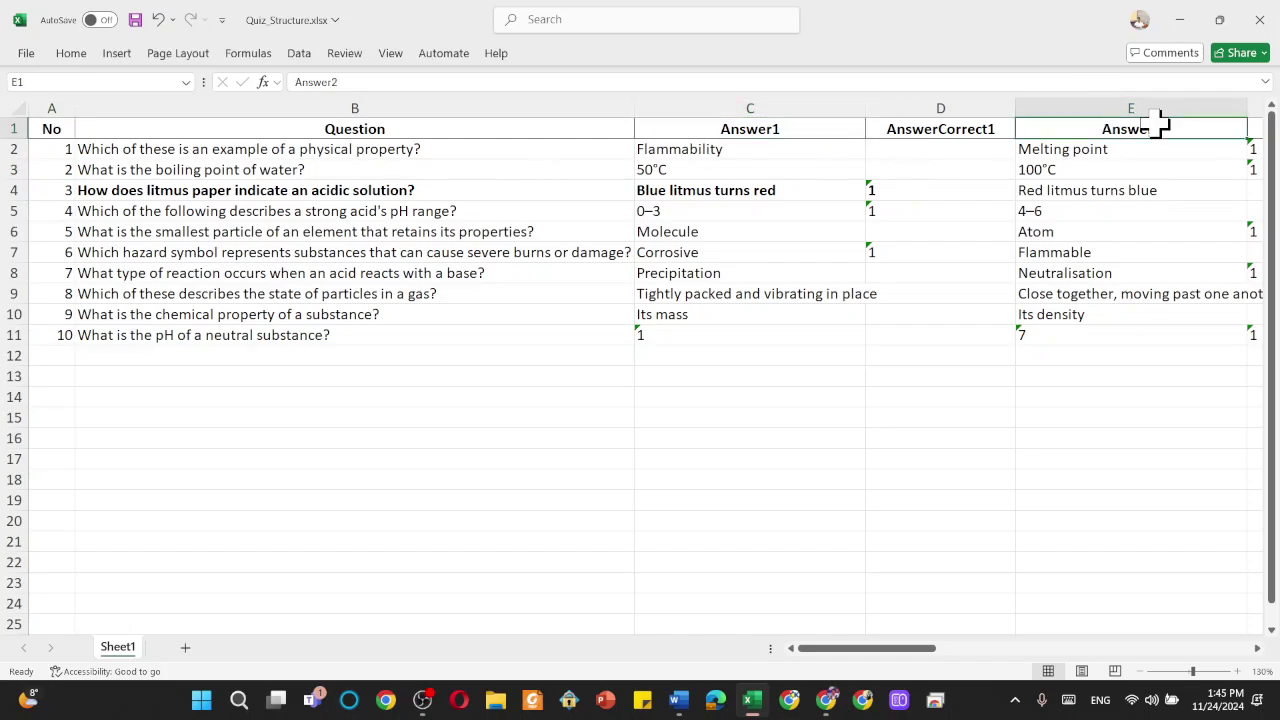
pyautogui.press('Right')
pyautogui.press('Right')
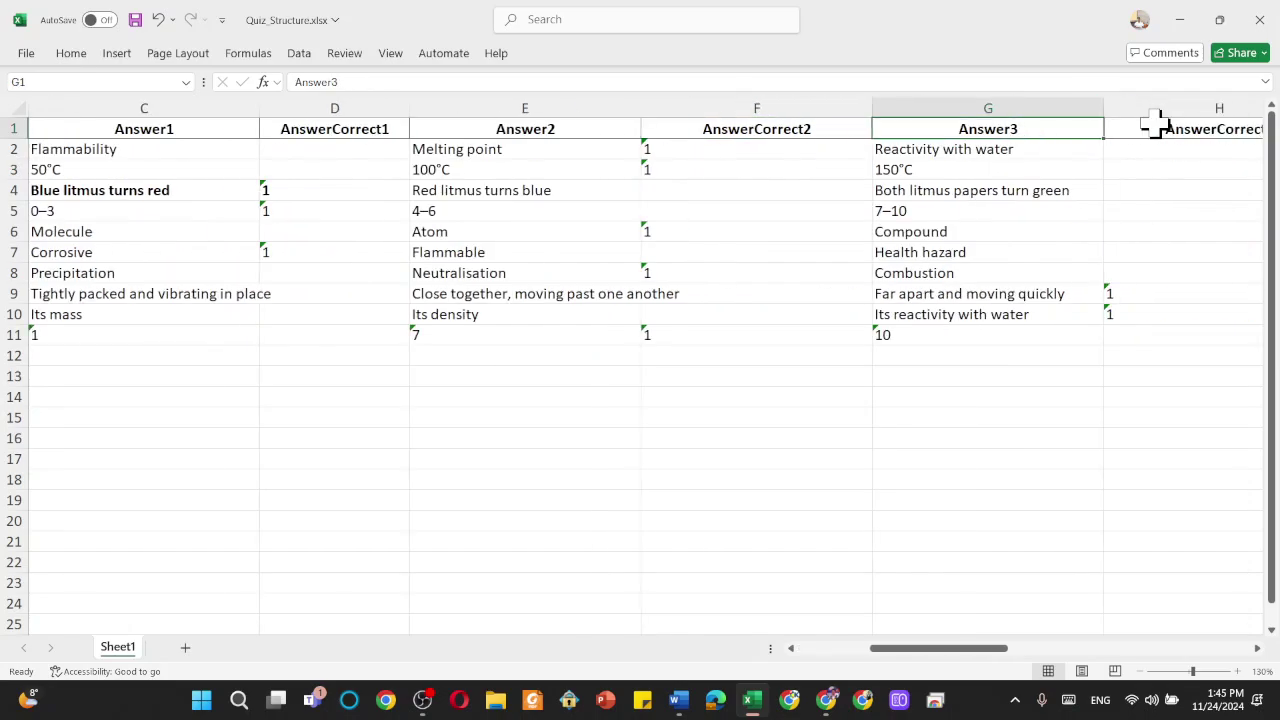
pyautogui.press('Right')
pyautogui.press('Right')
pyautogui.press('Right')
pyautogui.press('Right')
pyautogui.press('Right')
pyautogui.press('Right')
pyautogui.press('Right')
pyautogui.press('Right')
pyautogui.press('Right')
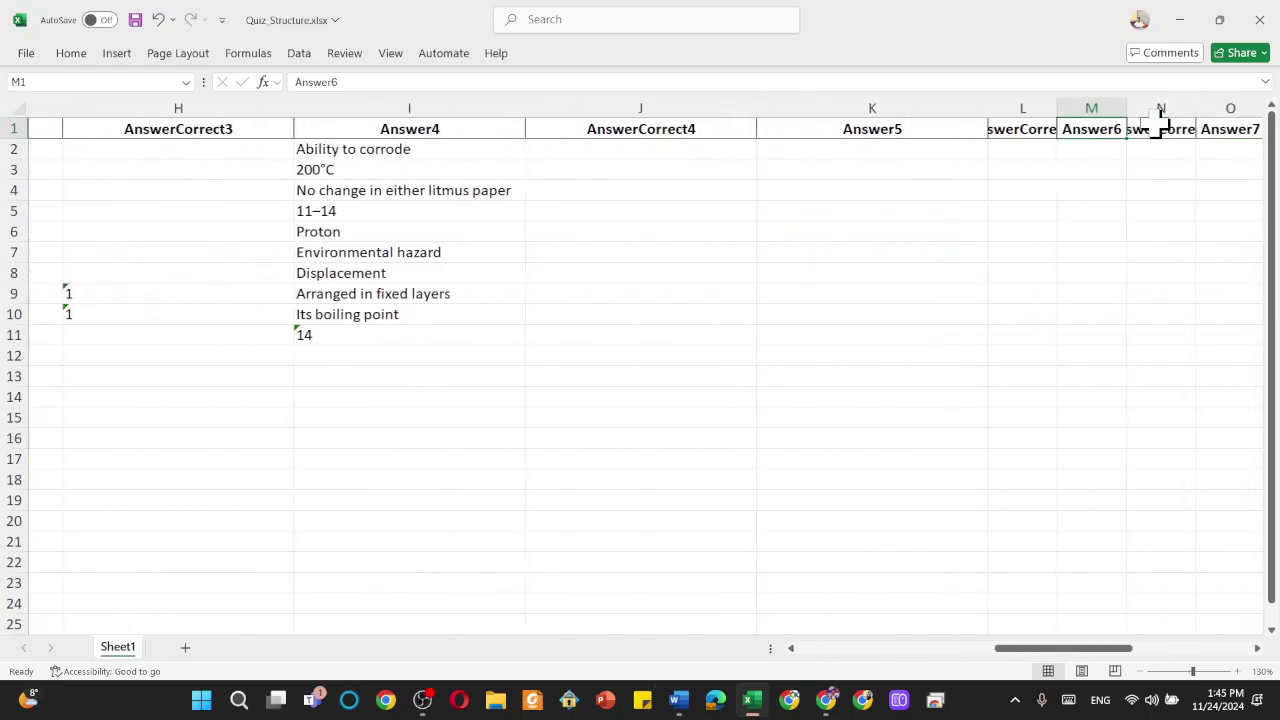
pyautogui.press('Right')
pyautogui.press('Right')
pyautogui.press('Right')
pyautogui.press('Right')
pyautogui.press('Right')
pyautogui.press('Right')
pyautogui.press('Right')
pyautogui.press('Right')
pyautogui.press('Right')
pyautogui.press('Right')
pyautogui.press('Right')
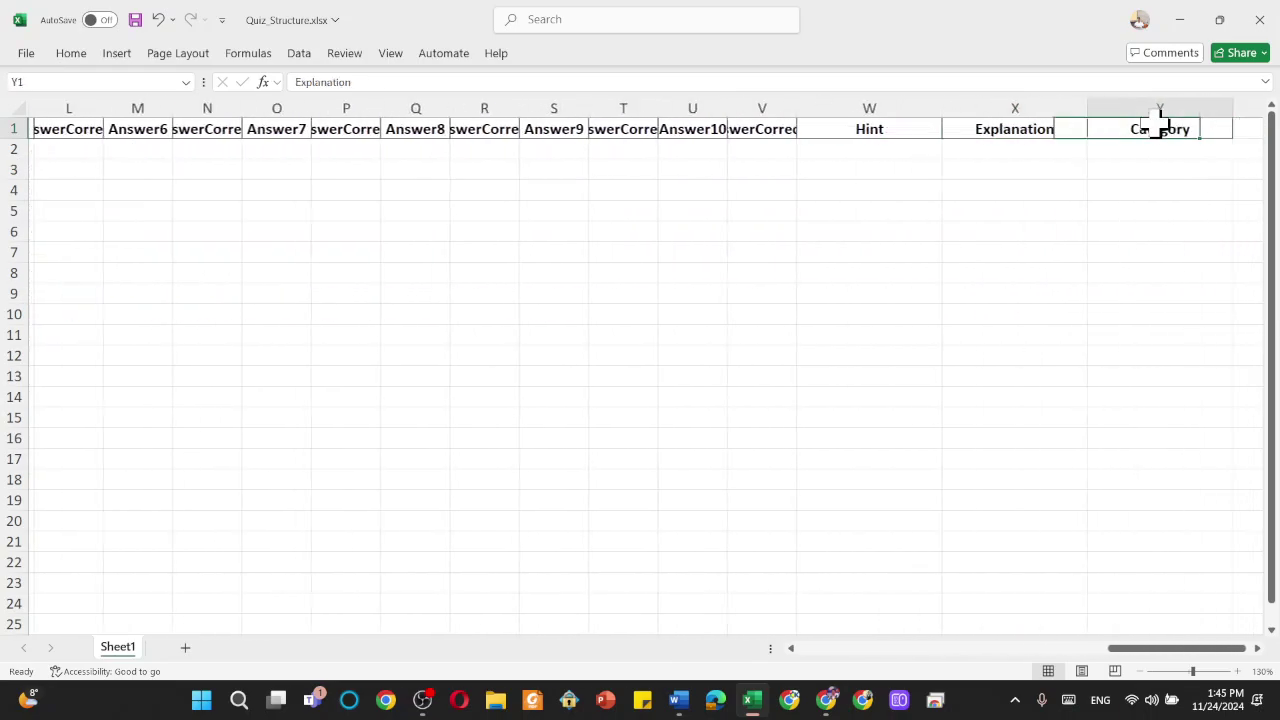
pyautogui.press('Right')
pyautogui.press('Right')
pyautogui.press('Left')
pyautogui.press('Left')
pyautogui.press('Left')
pyautogui.press('Left')
pyautogui.press('Left')
pyautogui.press('Left')
pyautogui.press('Left')
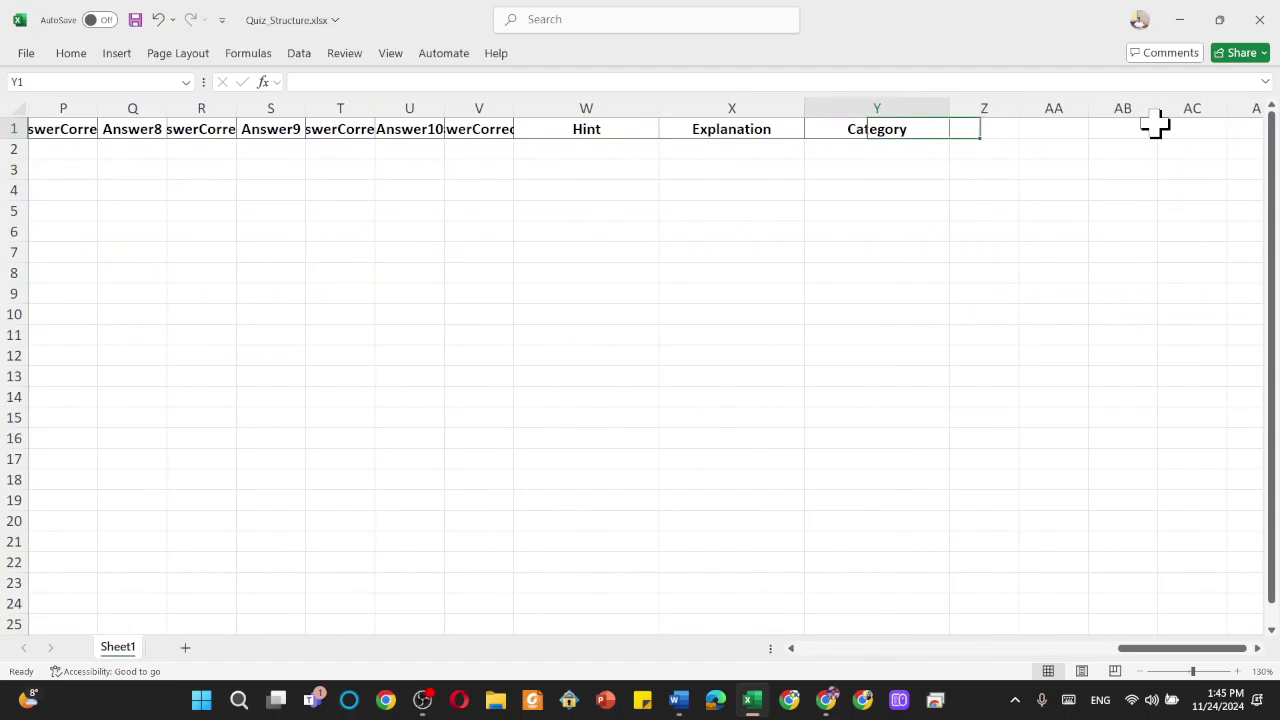
pyautogui.press('Left')
pyautogui.press('Left')
pyautogui.press('Left')
pyautogui.press('Left')
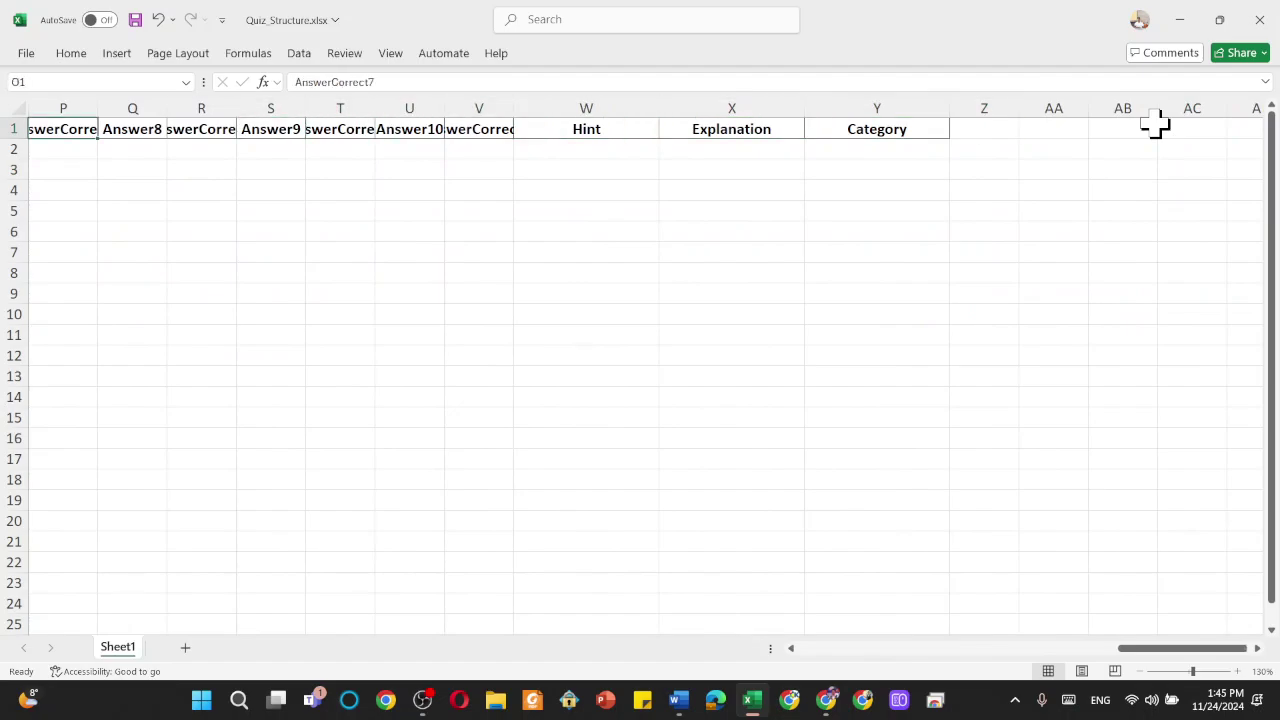
pyautogui.hotkey('ctrl', 'Home')
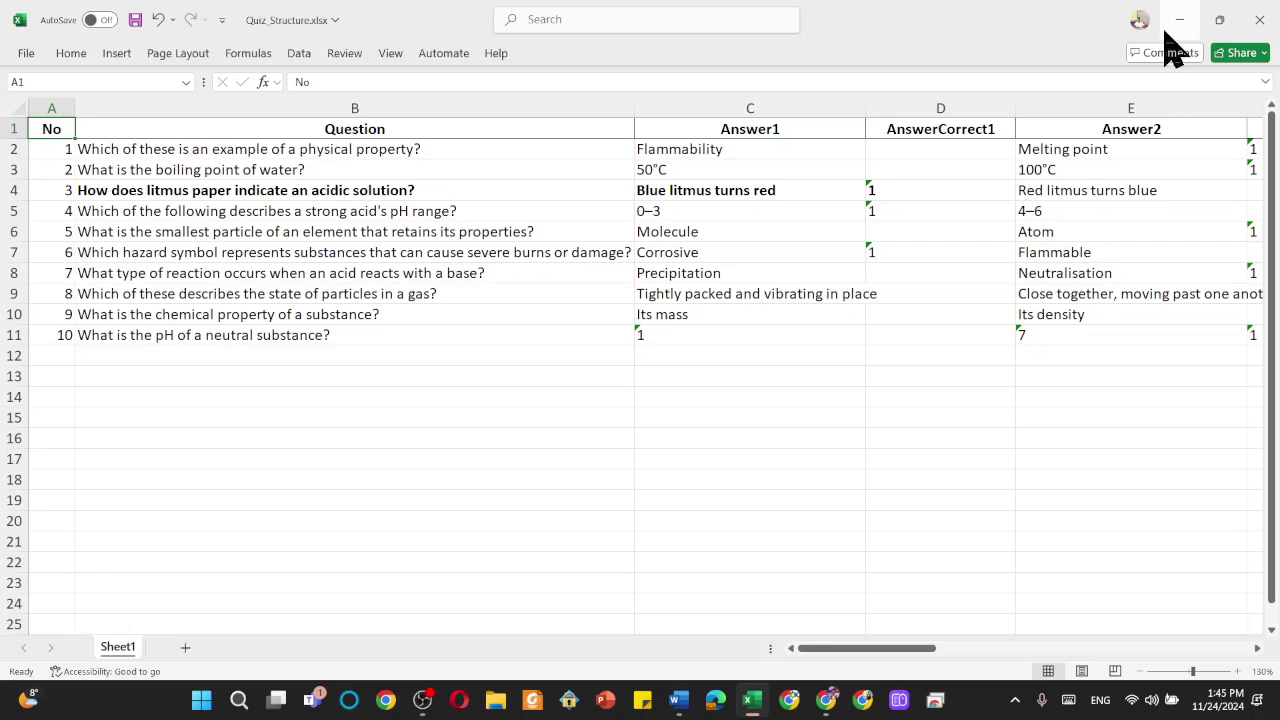
# Step: Examine how the AnswerCorrect columns mark the right options and how each question row is laid out
pyautogui.click(812, 107)
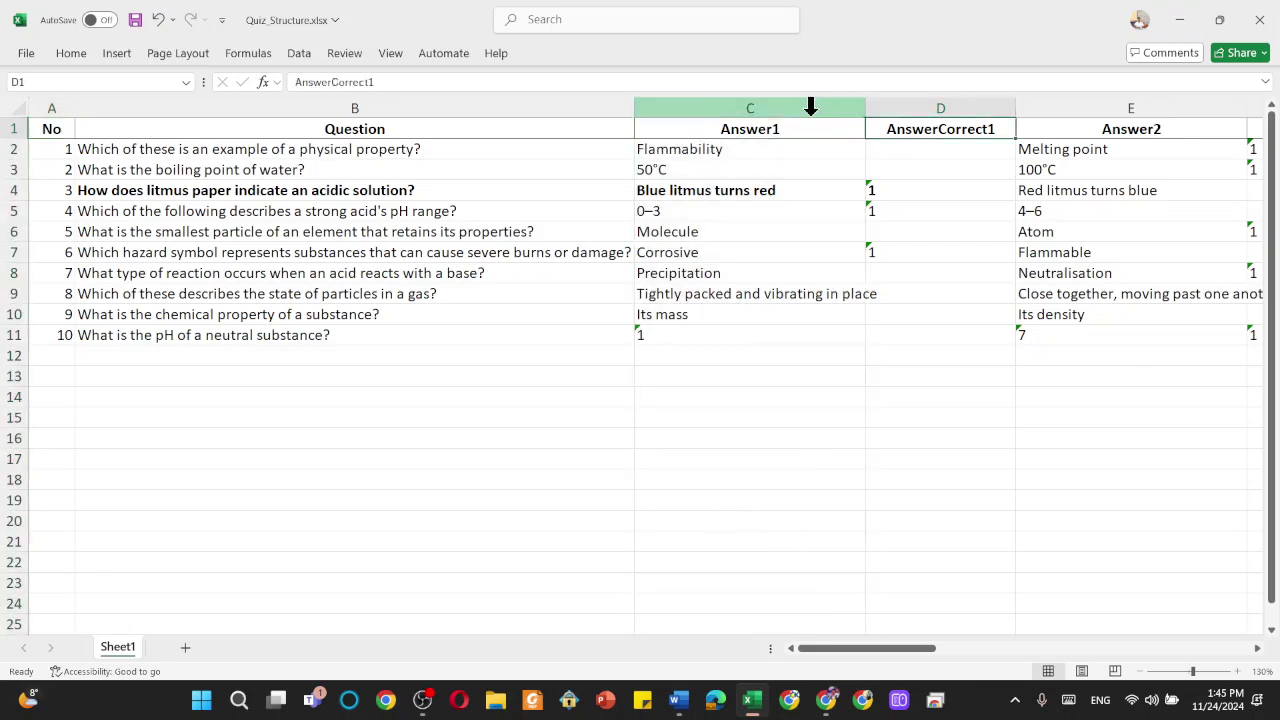
pyautogui.press('Right')
pyautogui.press('Right')
pyautogui.press('Right')
pyautogui.press('Right')
pyautogui.press('Right')
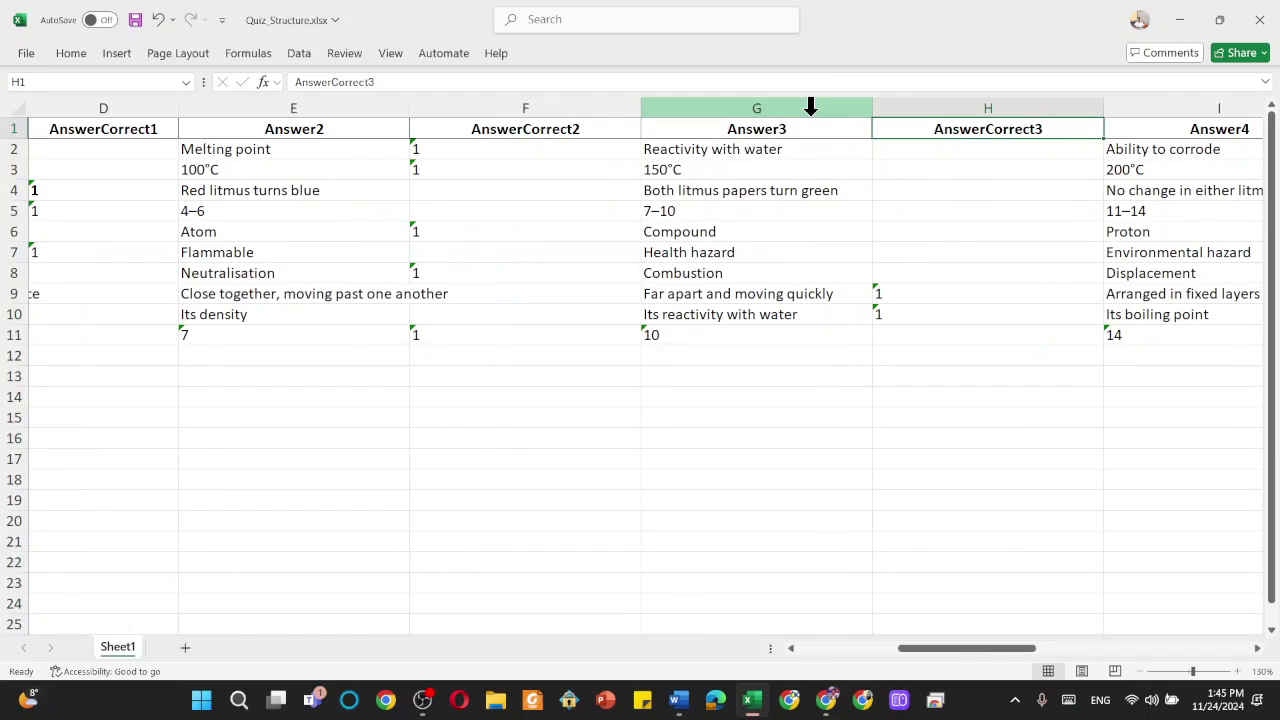
pyautogui.click(810, 107)
pyautogui.hotkey('ctrl', 'Home')
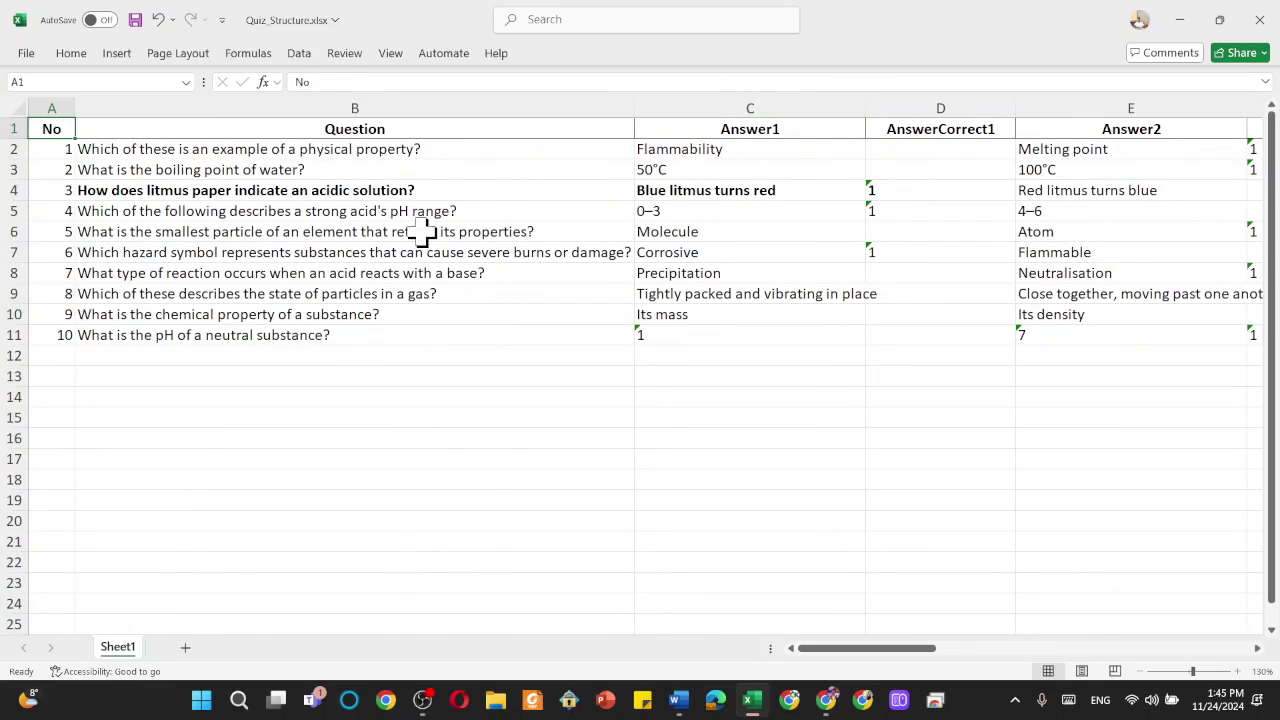
pyautogui.click(158, 338)
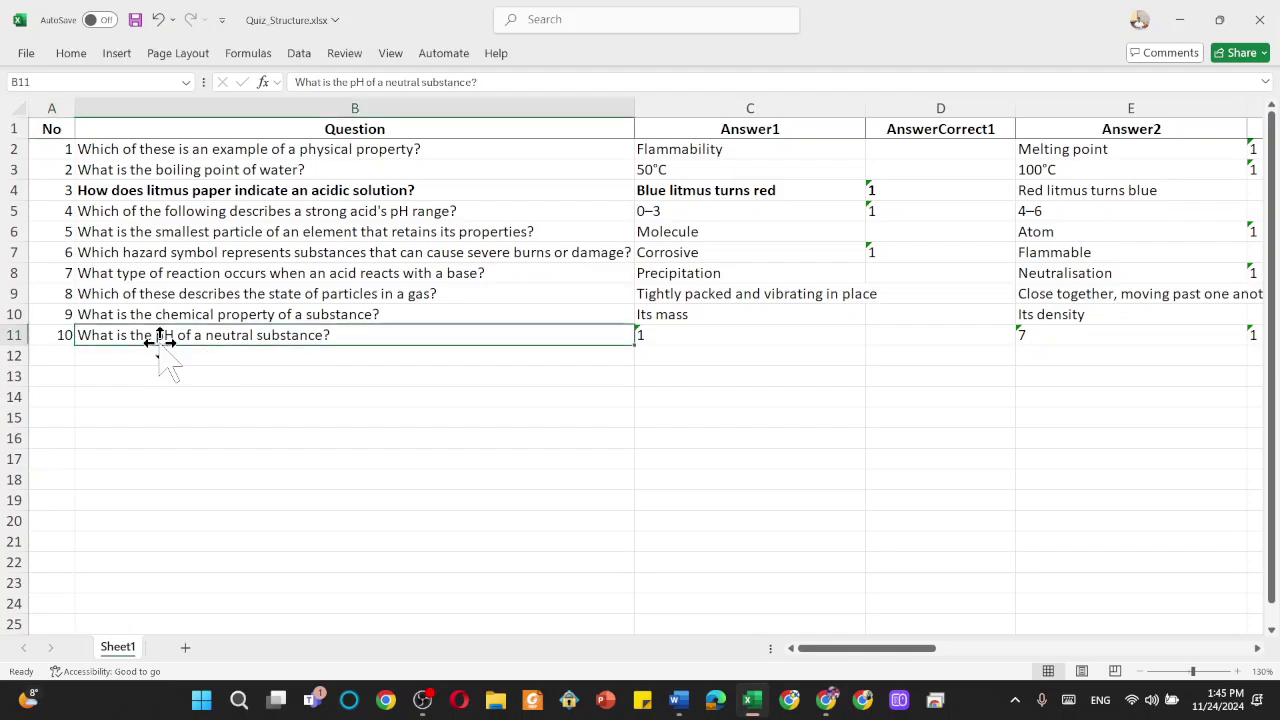
pyautogui.click(10, 149)
pyautogui.click(8, 211)
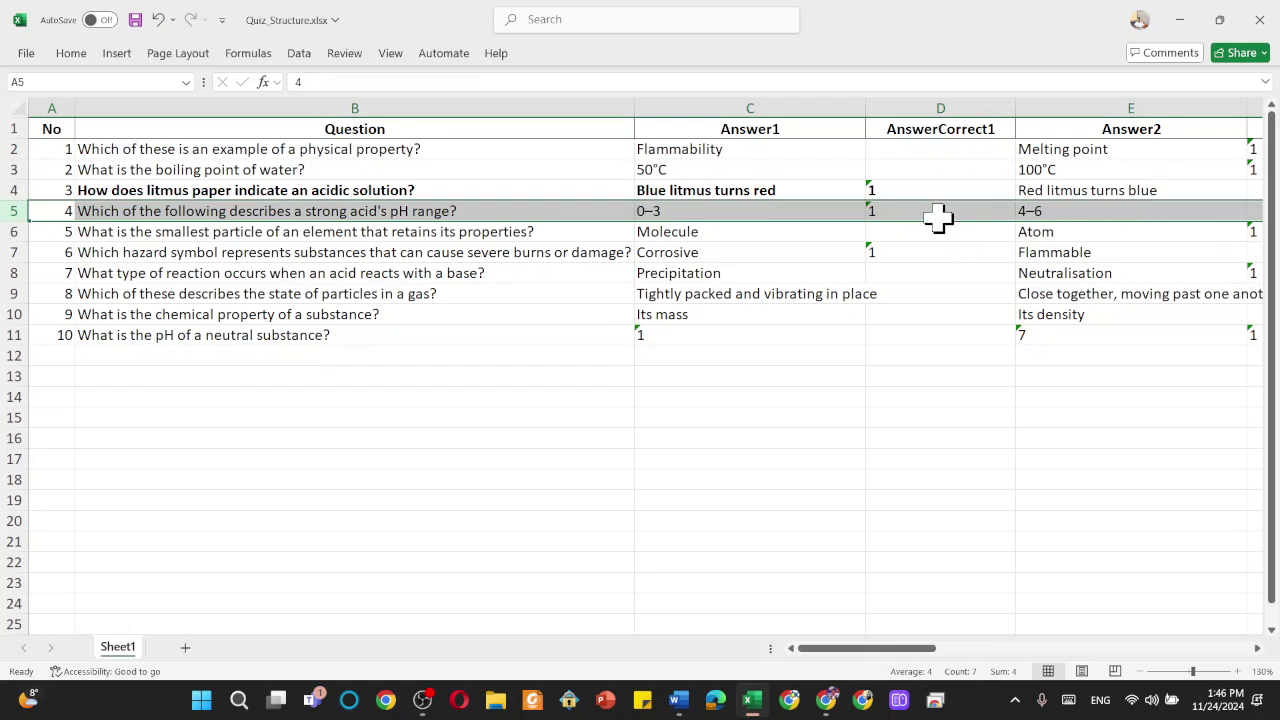
pyautogui.click(836, 268)
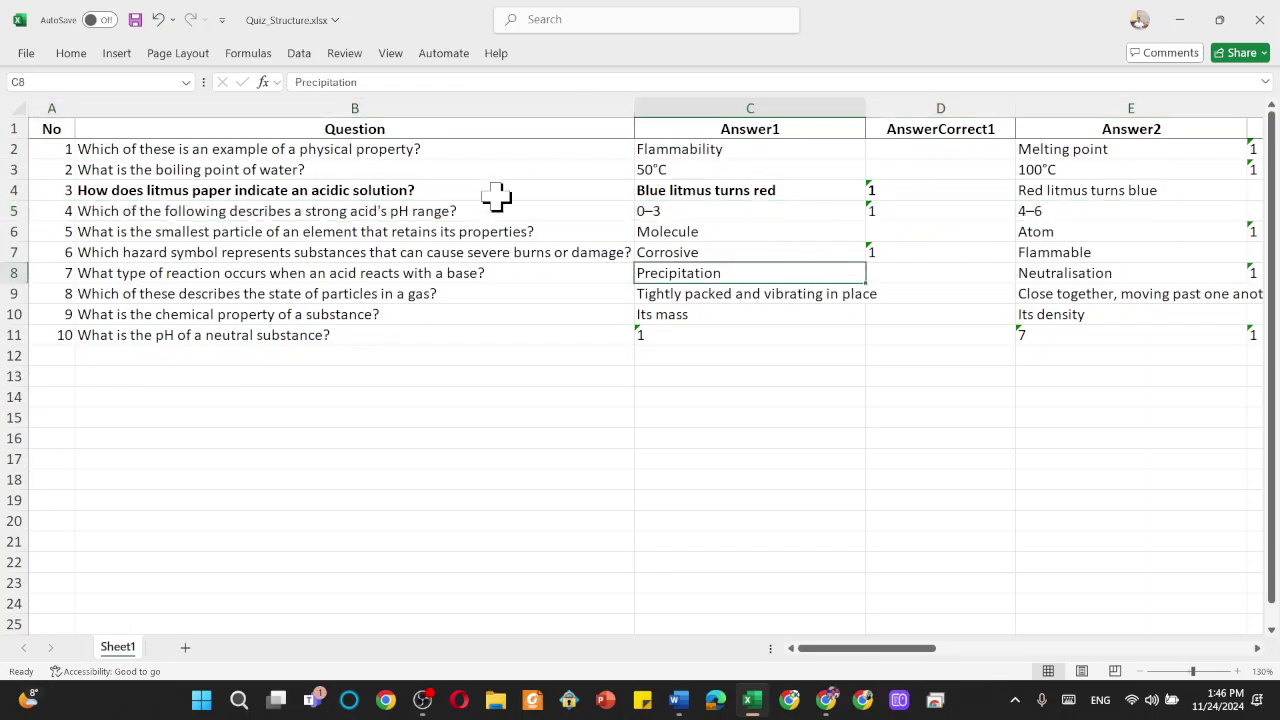
# Step: Close the Quiz_Structure workbook without saving and switch to the My Quizzes page of QuizGlobal in the browser
pyautogui.click(1259, 22)
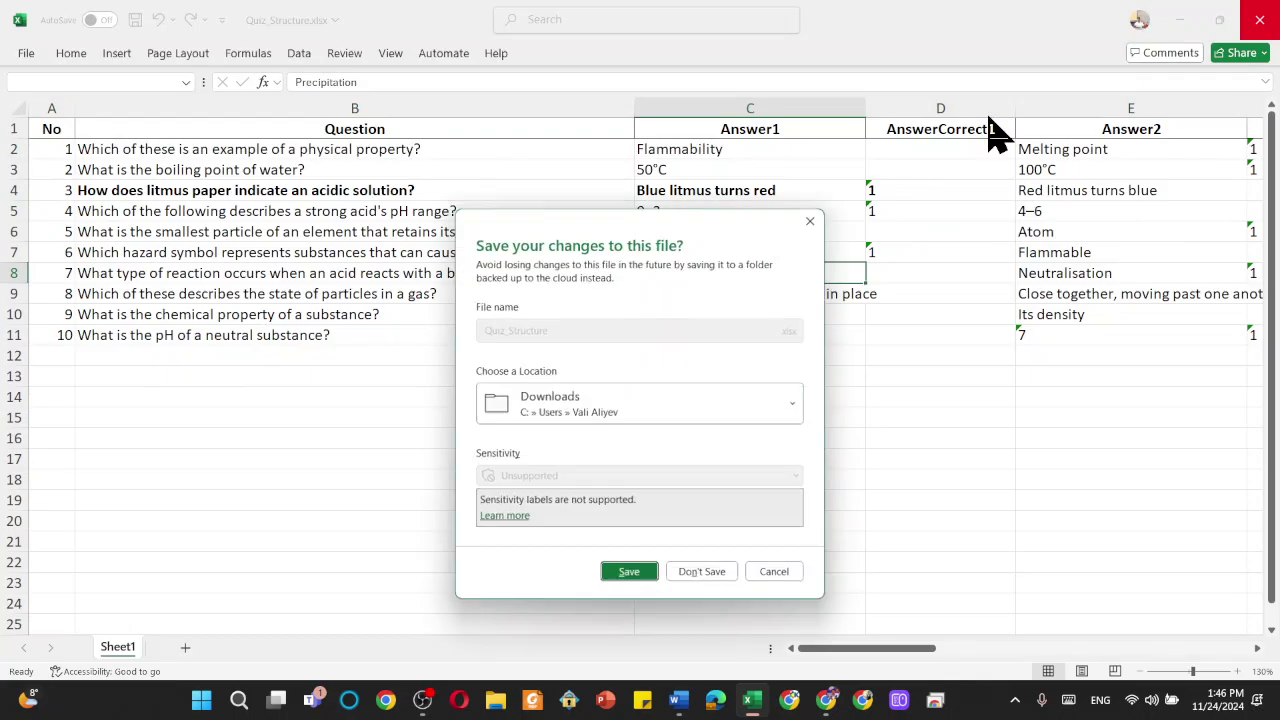
pyautogui.click(712, 569)
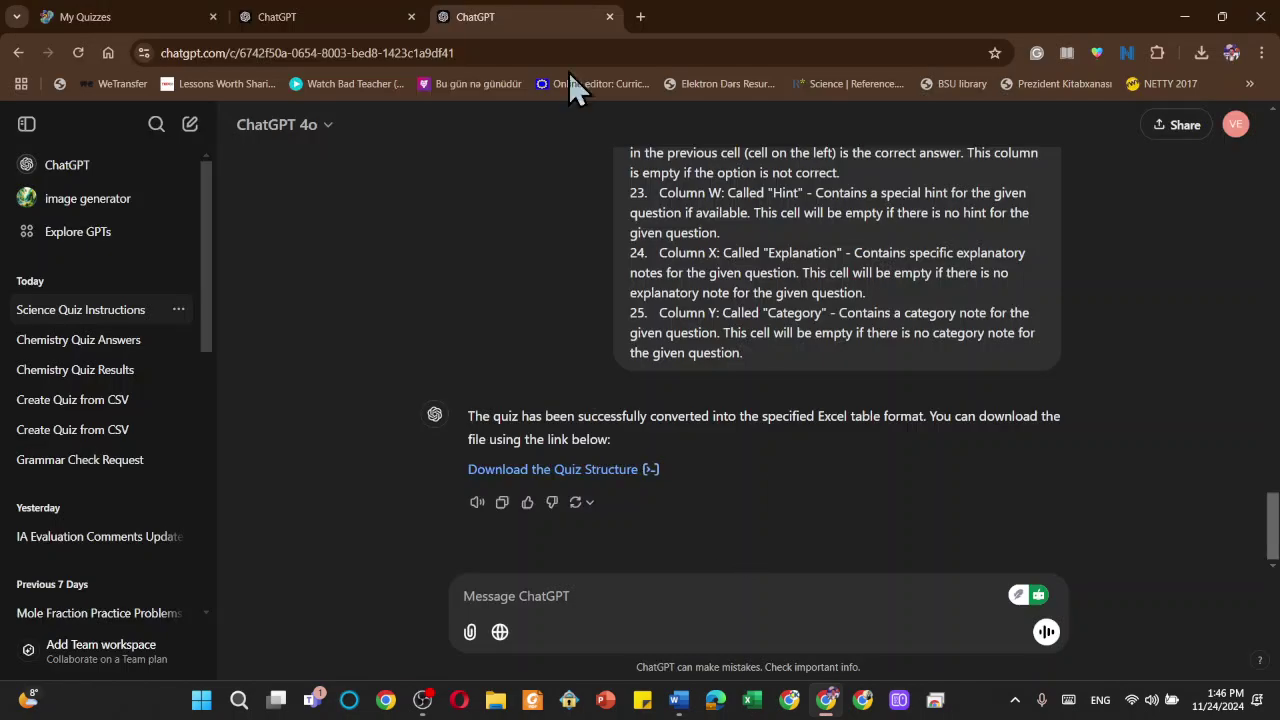
pyautogui.click(140, 22)
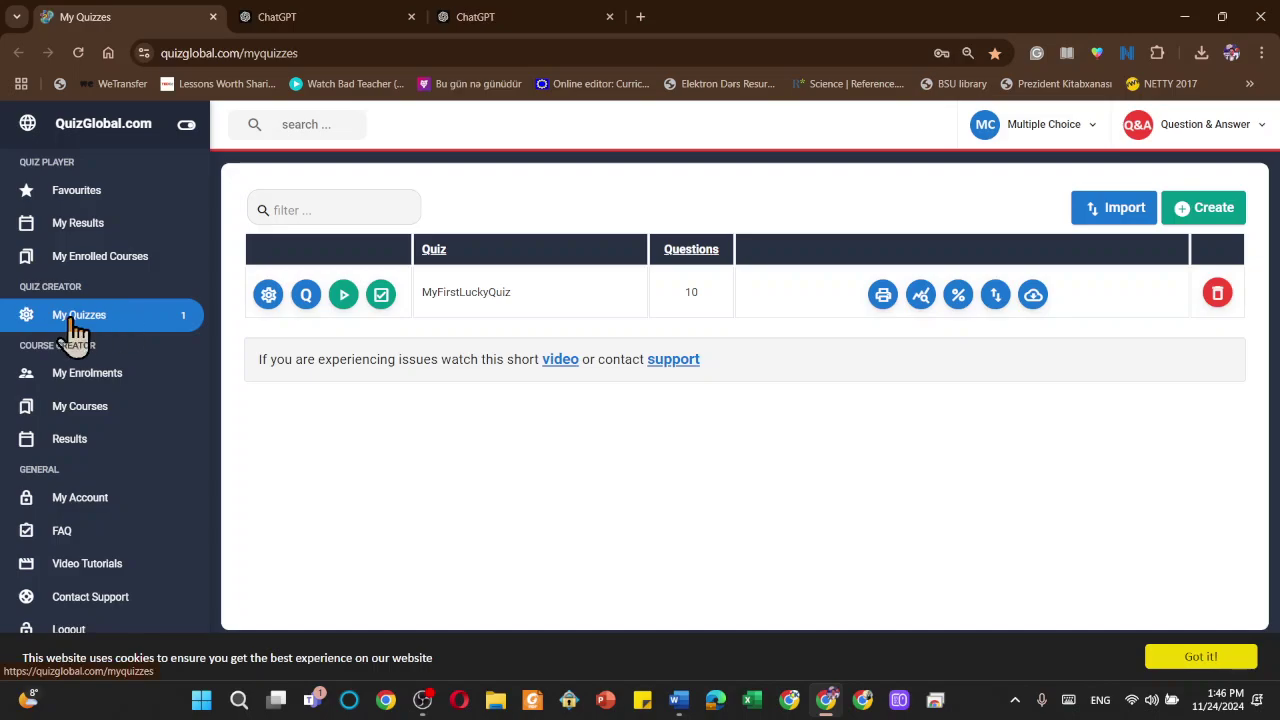
# Step: Import Quiz_Structure.xlsx from the Downloads folder as a new quiz
pyautogui.click(1101, 213)
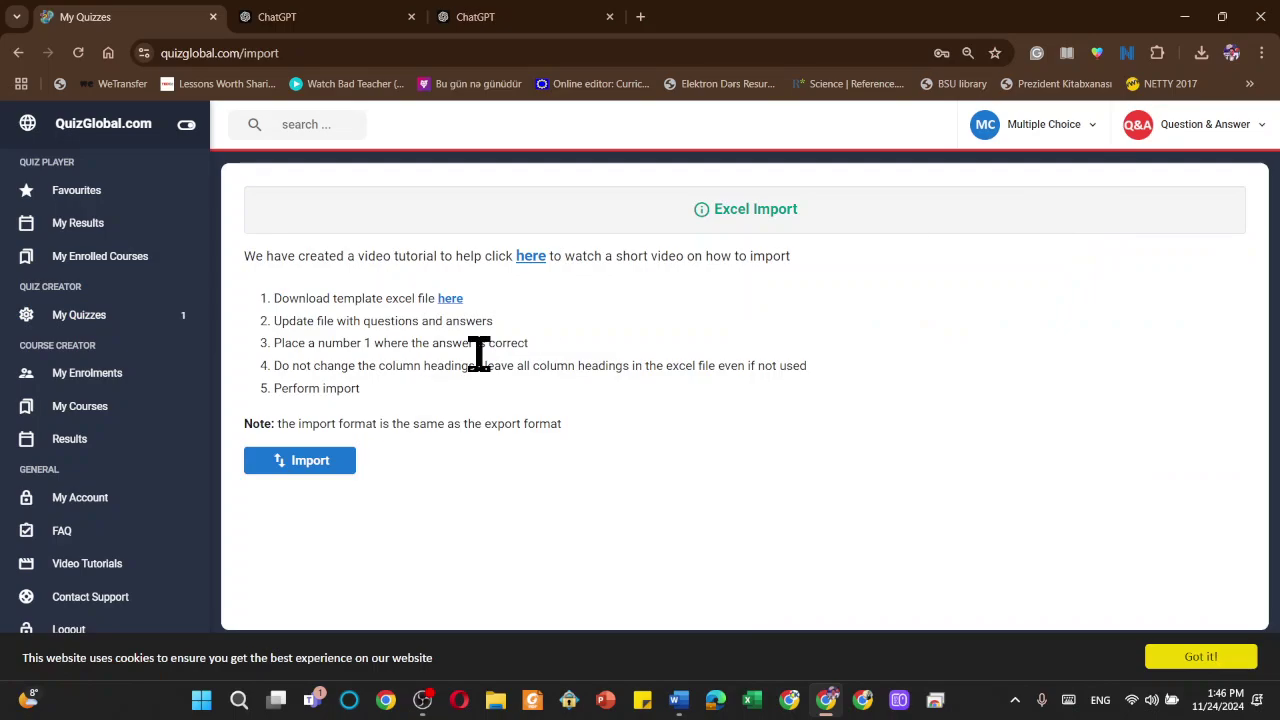
pyautogui.click(300, 463)
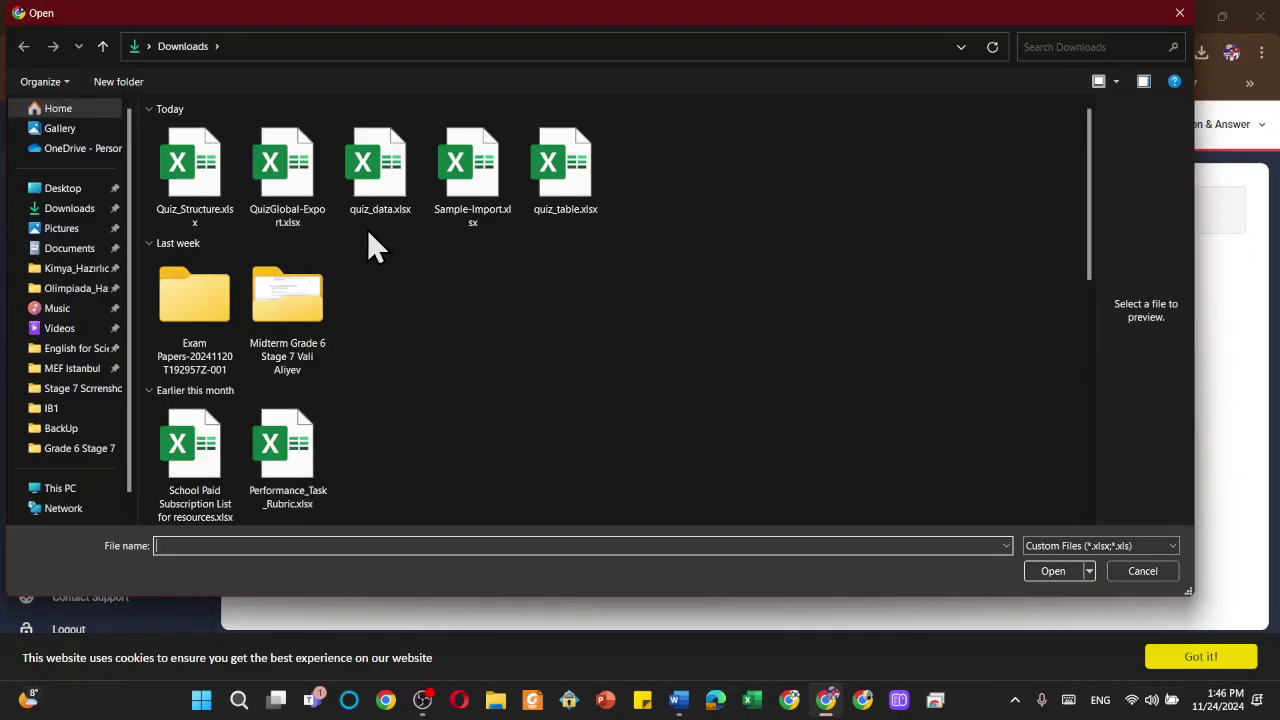
pyautogui.click(205, 188)
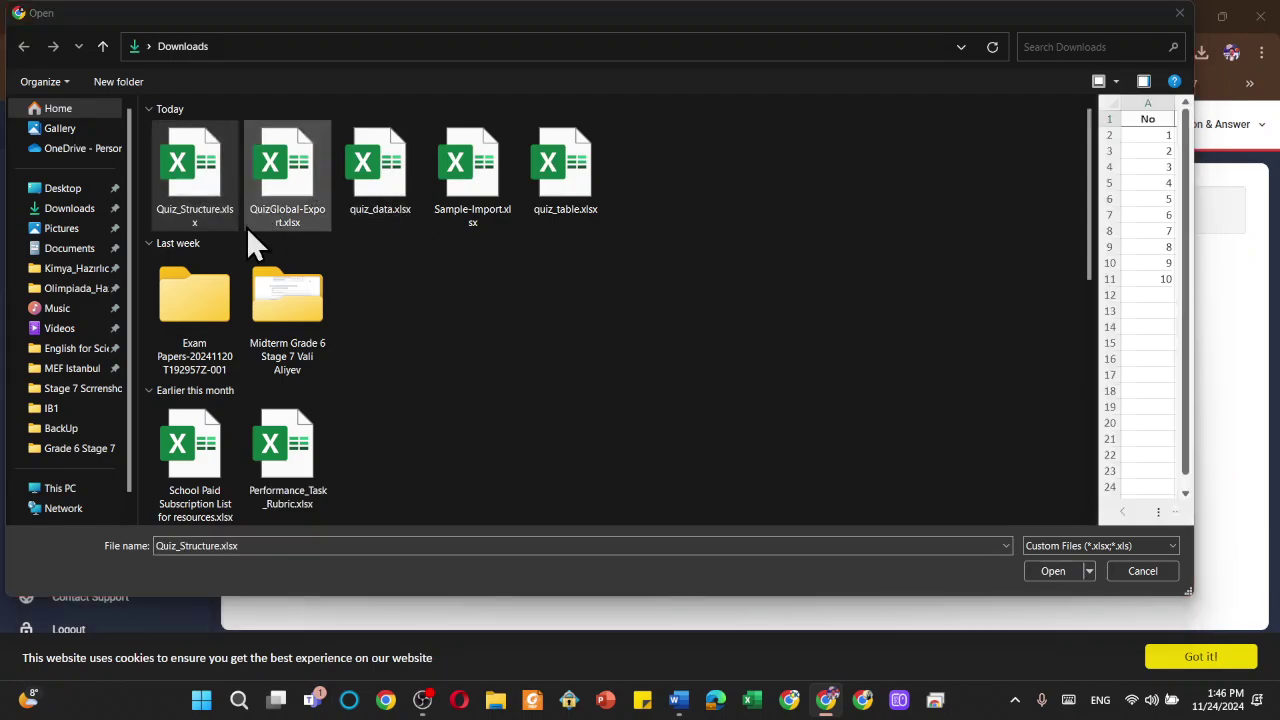
pyautogui.click(1044, 570)
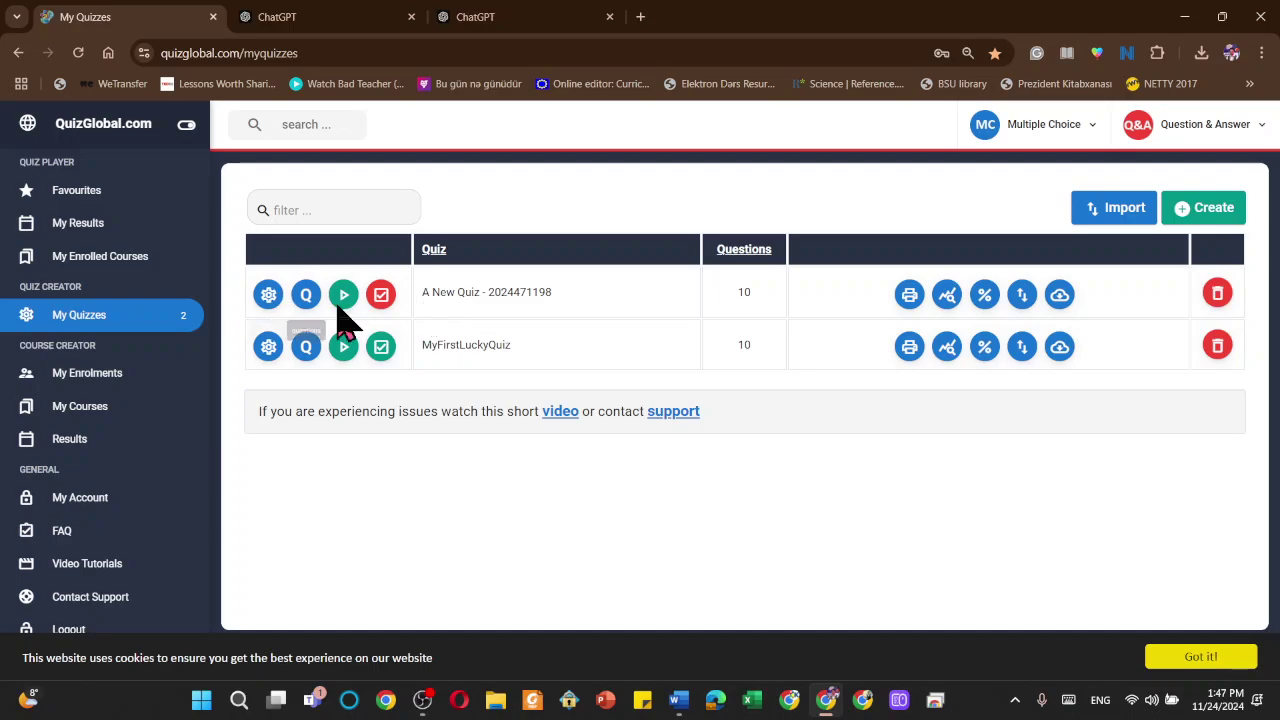
# Step: Open the settings of the newly imported quiz and name it "Stage 7 Chapter 4 Quiz 10 Questions"
pyautogui.click(268, 298)
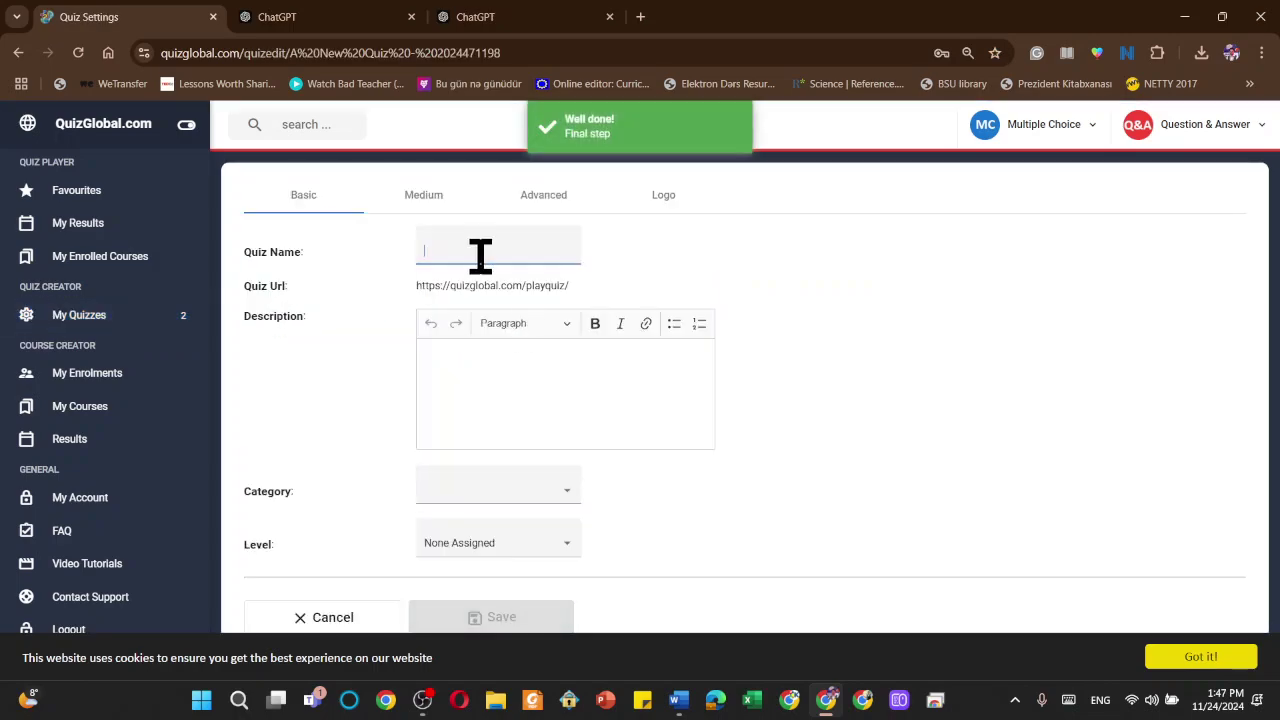
pyautogui.click(481, 256)
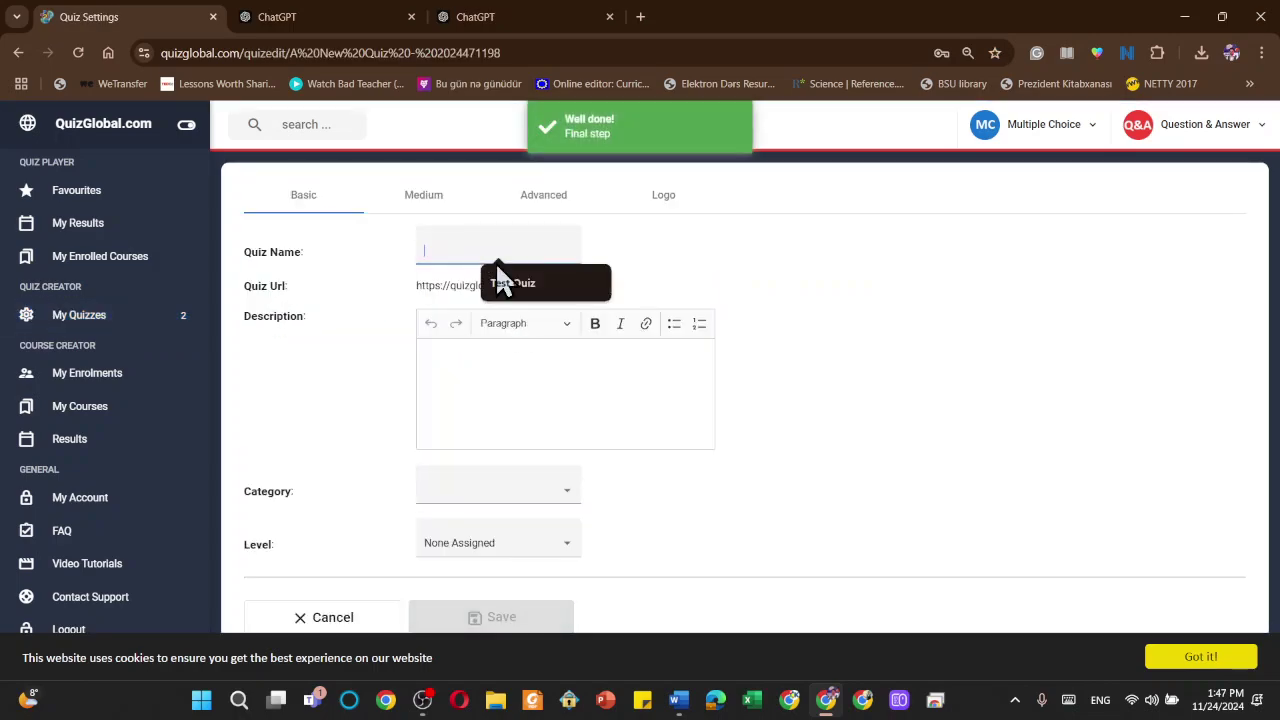
pyautogui.press('Escape')
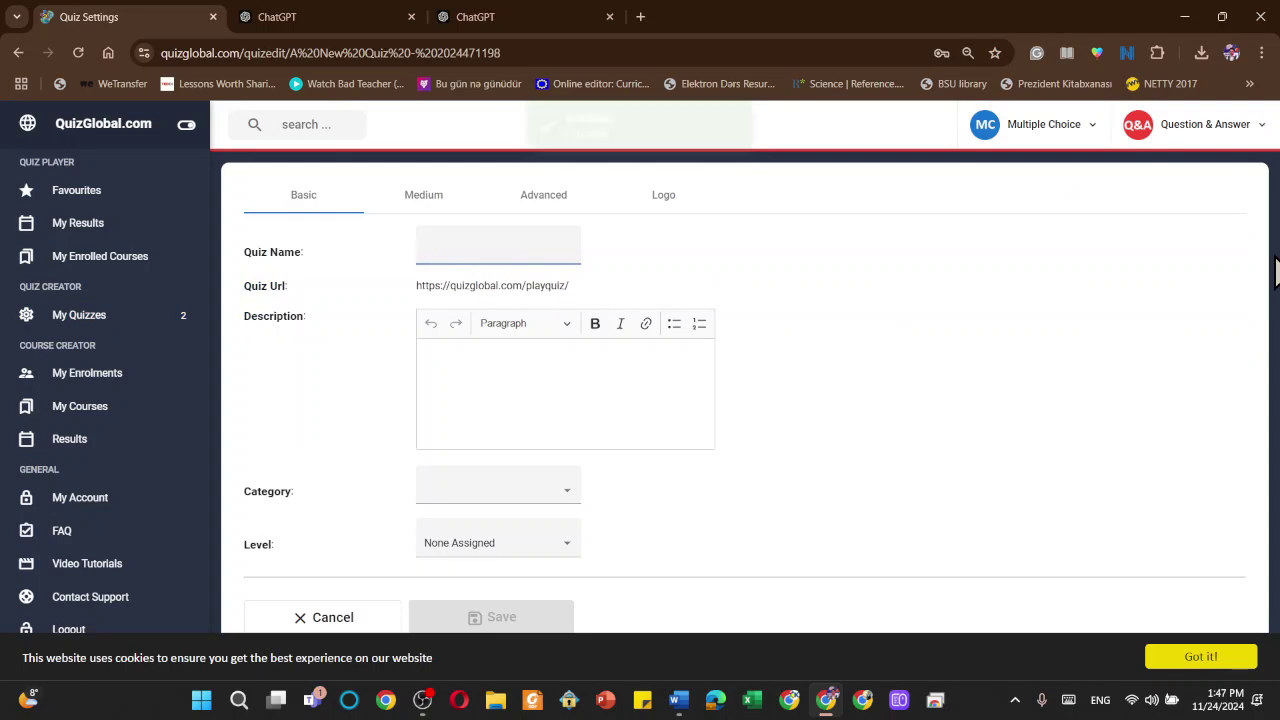
pyautogui.write('Stage 7 Chapter 4')
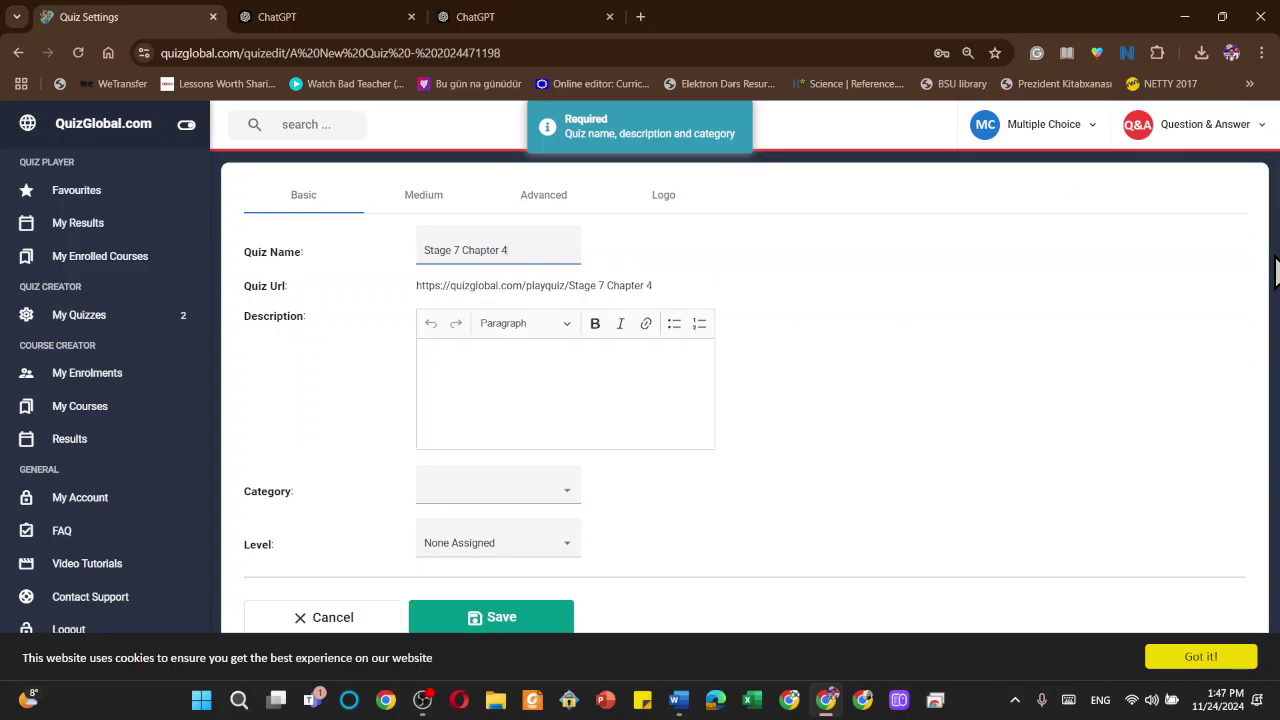
pyautogui.write(' Quiz')
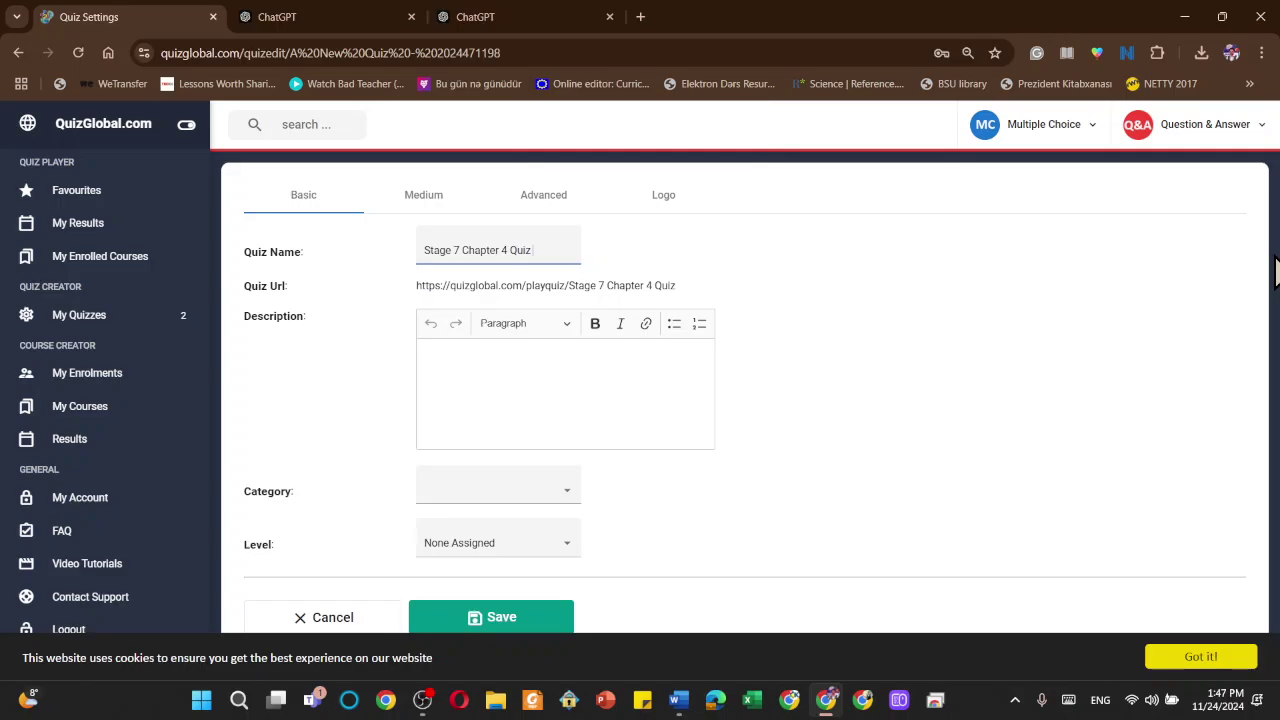
pyautogui.write(' 10 Q')
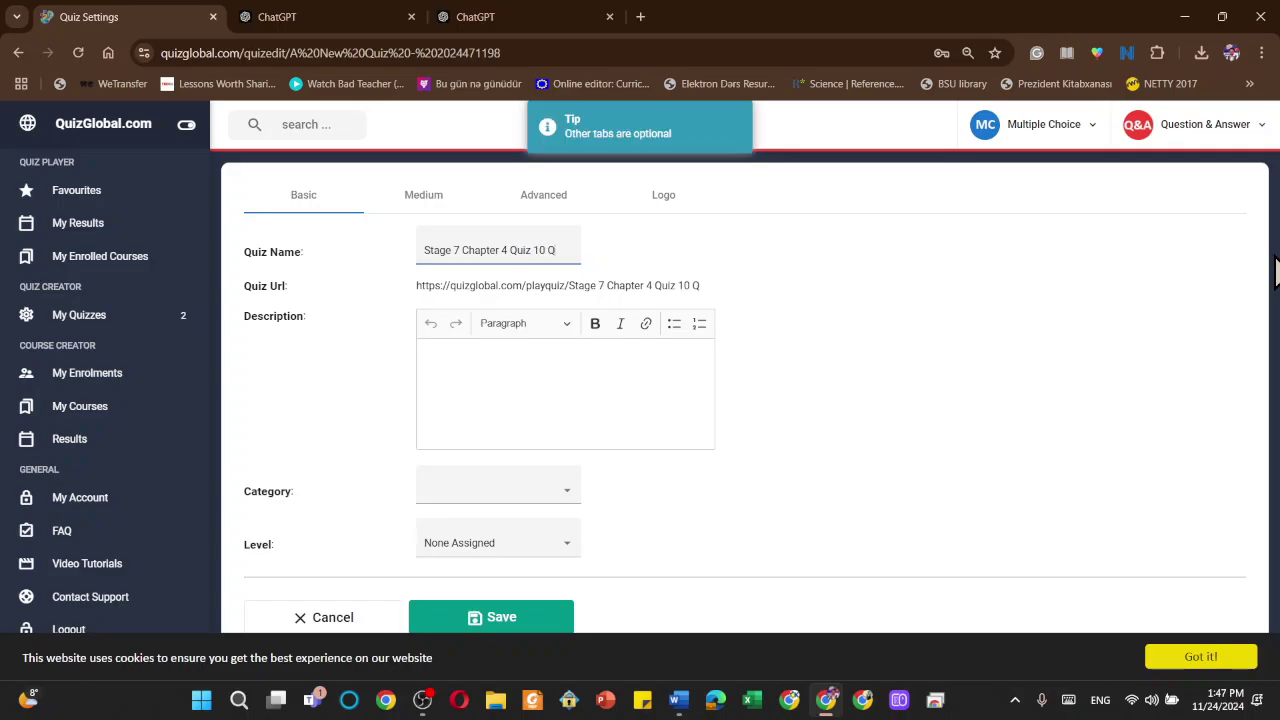
pyautogui.write('uestion')
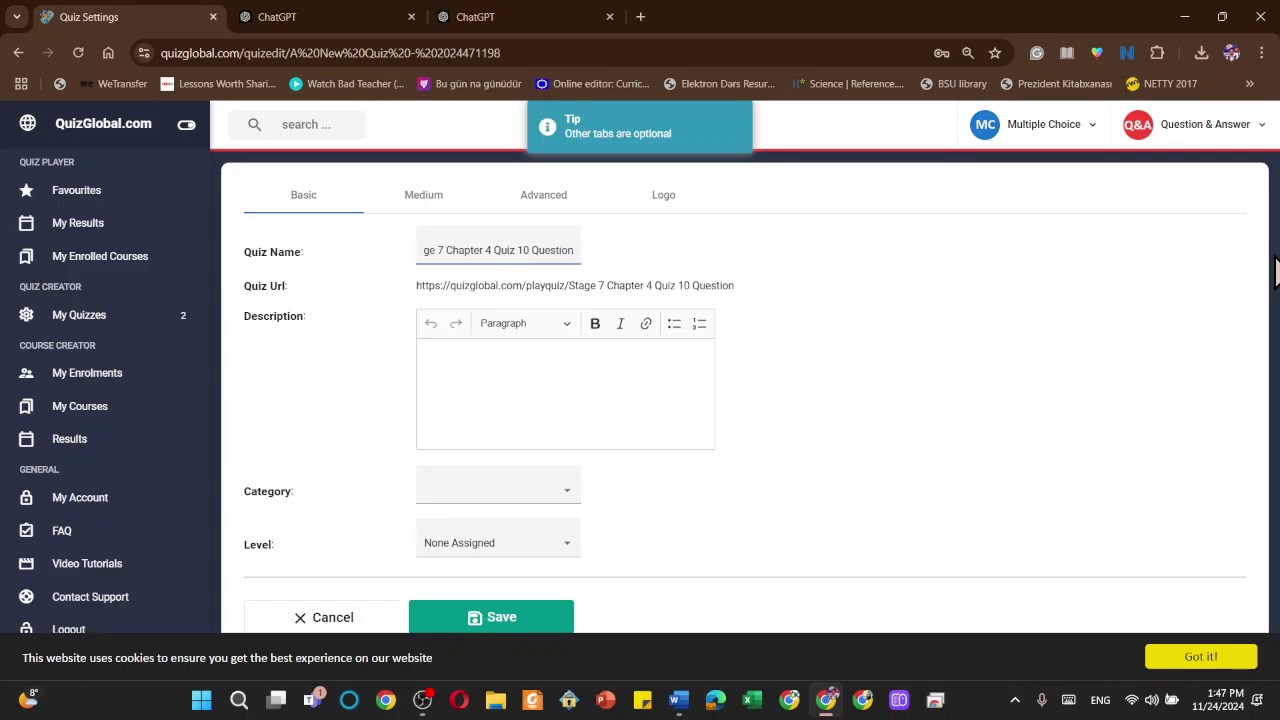
pyautogui.write('s')
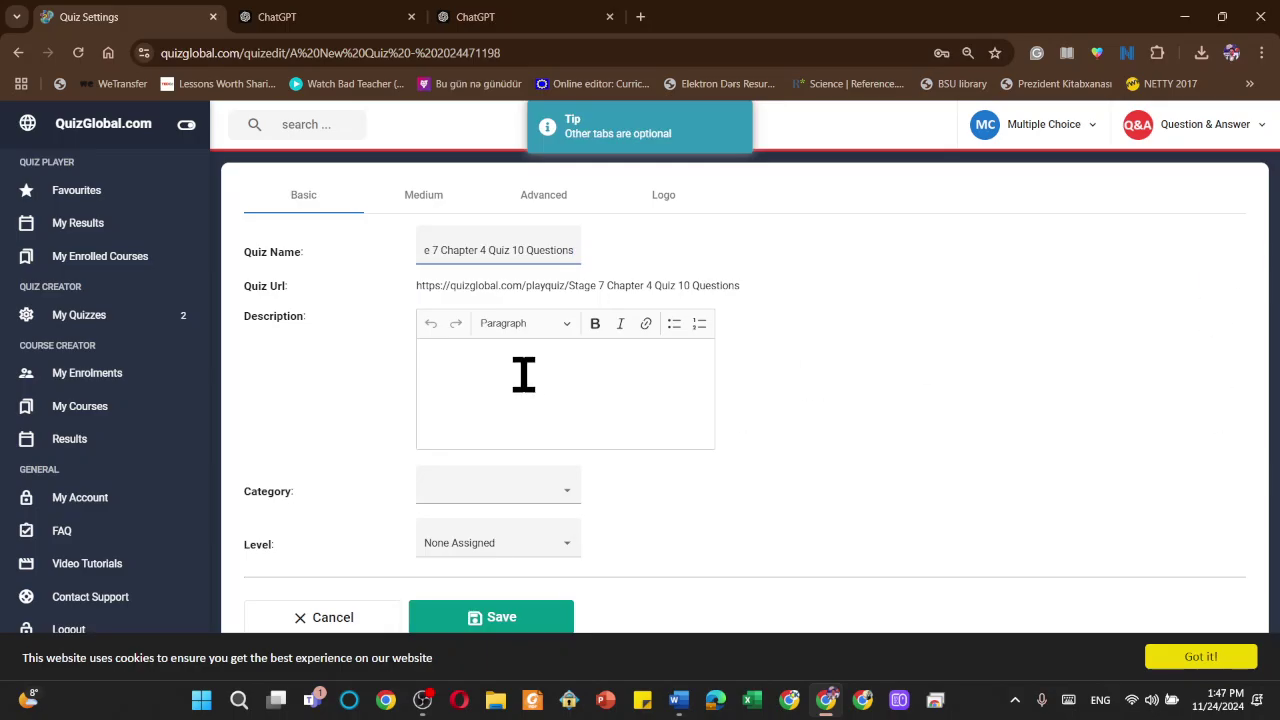
# Step: Copy the quiz name "Stage 7 Chapter 4 Quiz 10 Questions" into the quiz description
pyautogui.hotkey('ctrl', 'a')
pyautogui.hotkey('ctrl', 'c')
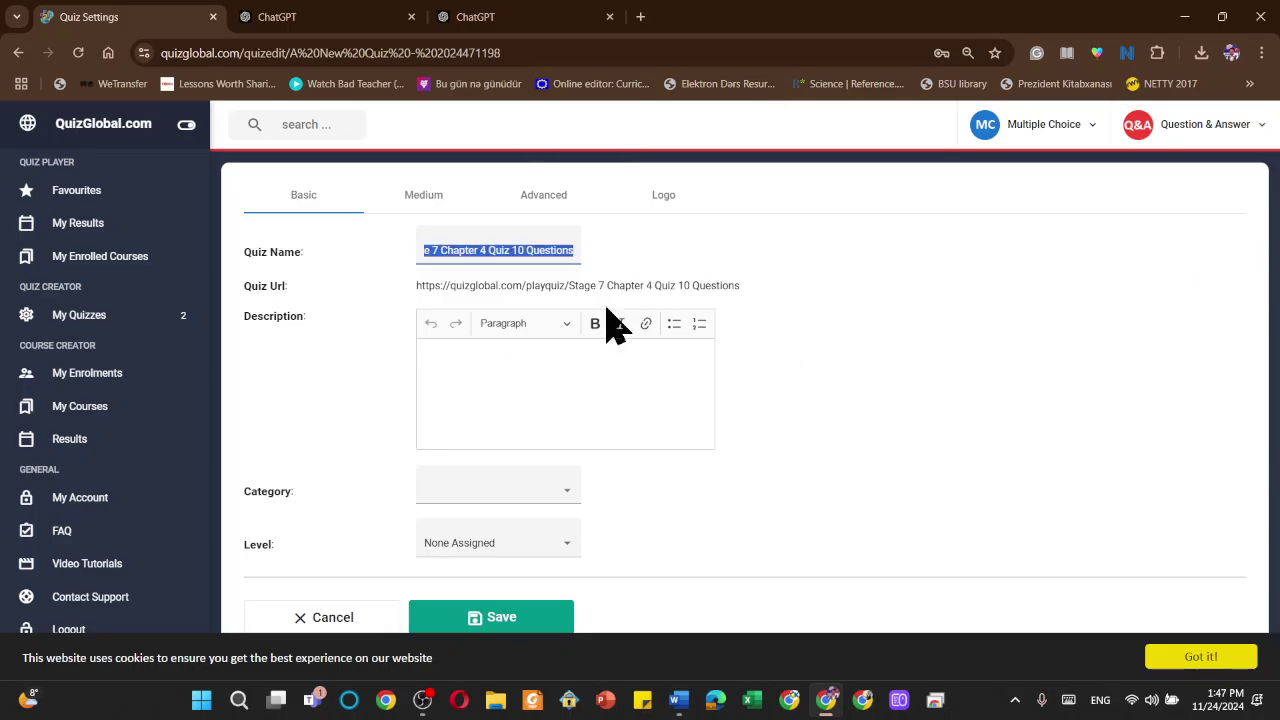
pyautogui.click(552, 378)
pyautogui.hotkey('ctrl', 'v')
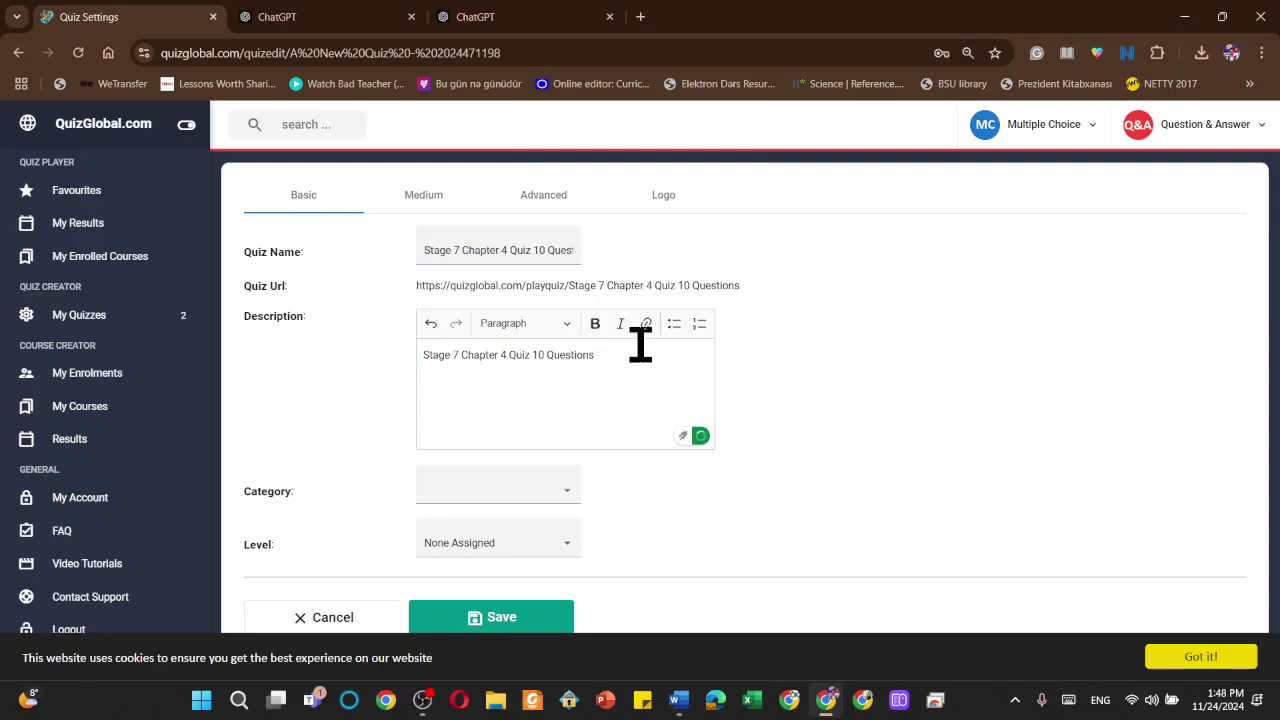
# Step: Set the quiz category to Science and its level to Easy
pyautogui.click(535, 498)
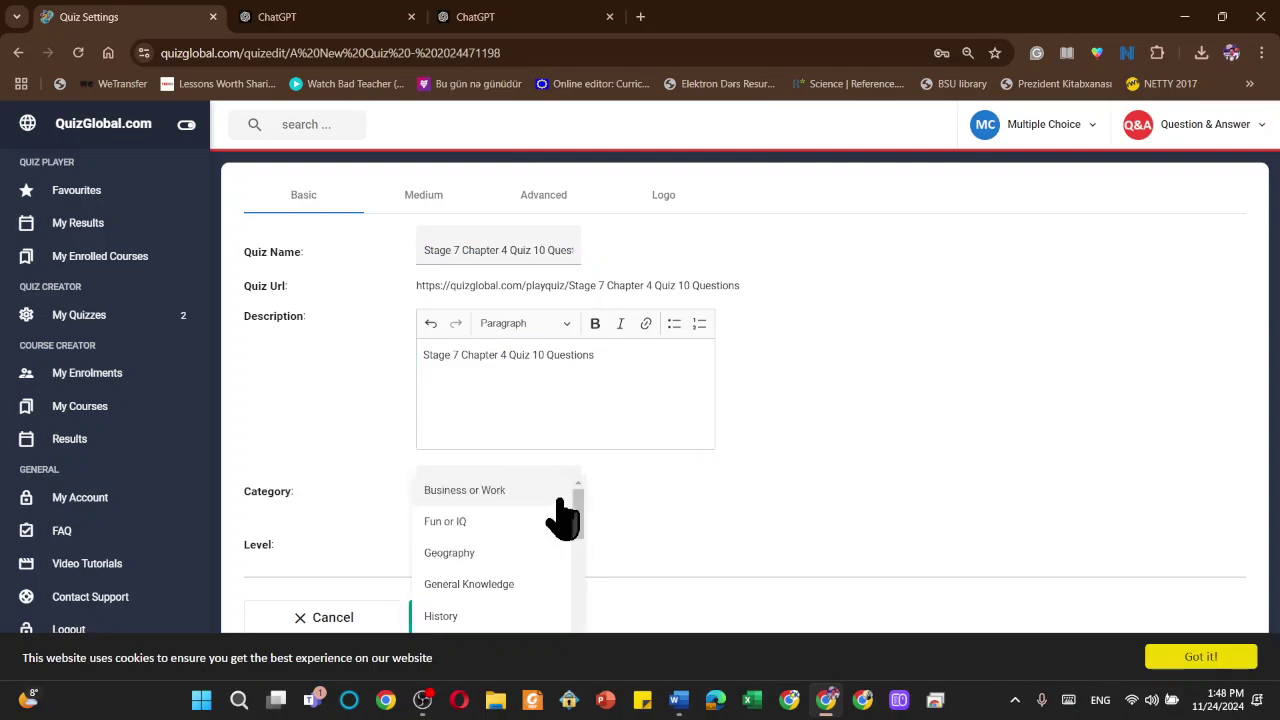
pyautogui.click(829, 443)
pyautogui.click(530, 490)
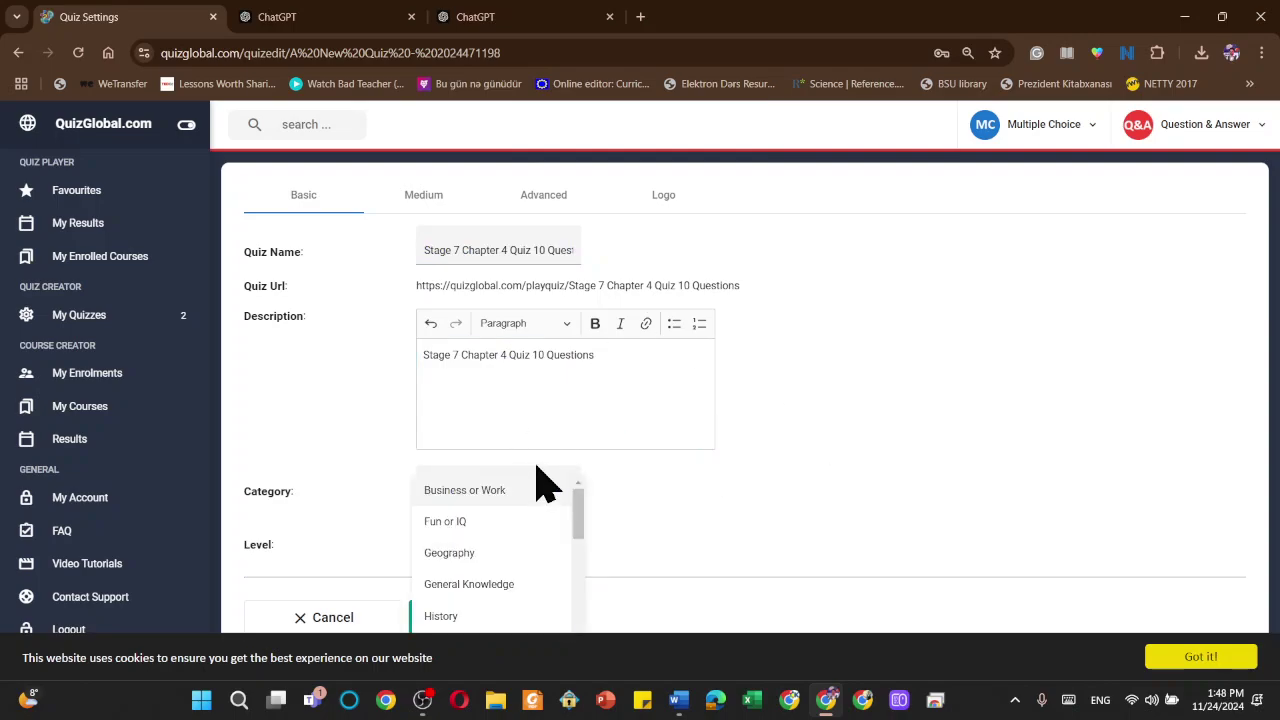
pyautogui.scroll(-1, 527, 550)
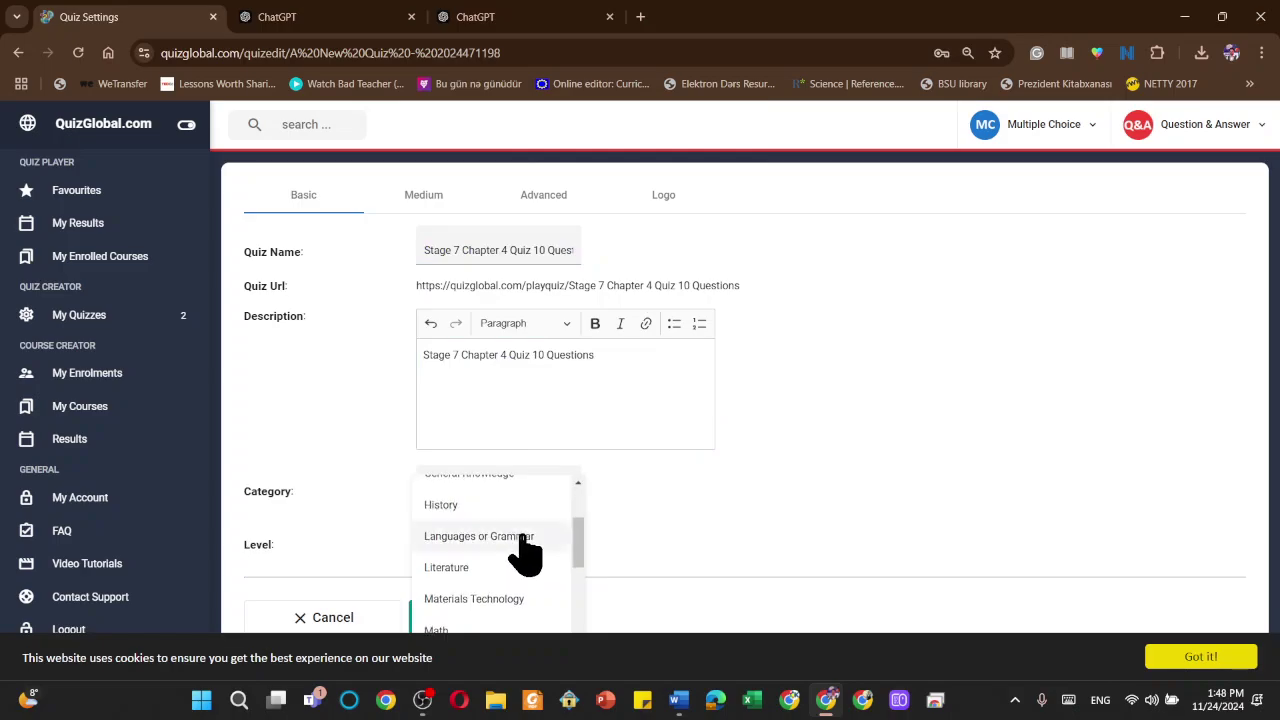
pyautogui.scroll(-1, 497, 550)
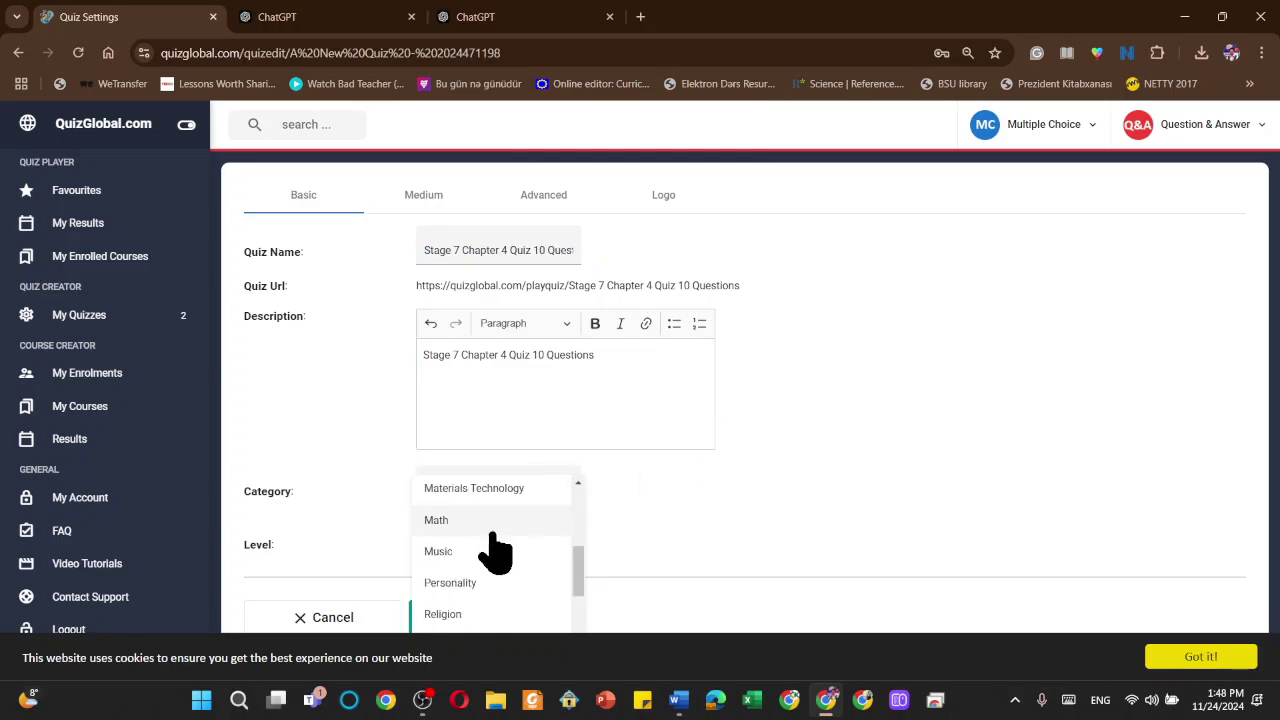
pyautogui.scroll(-1, 474, 594)
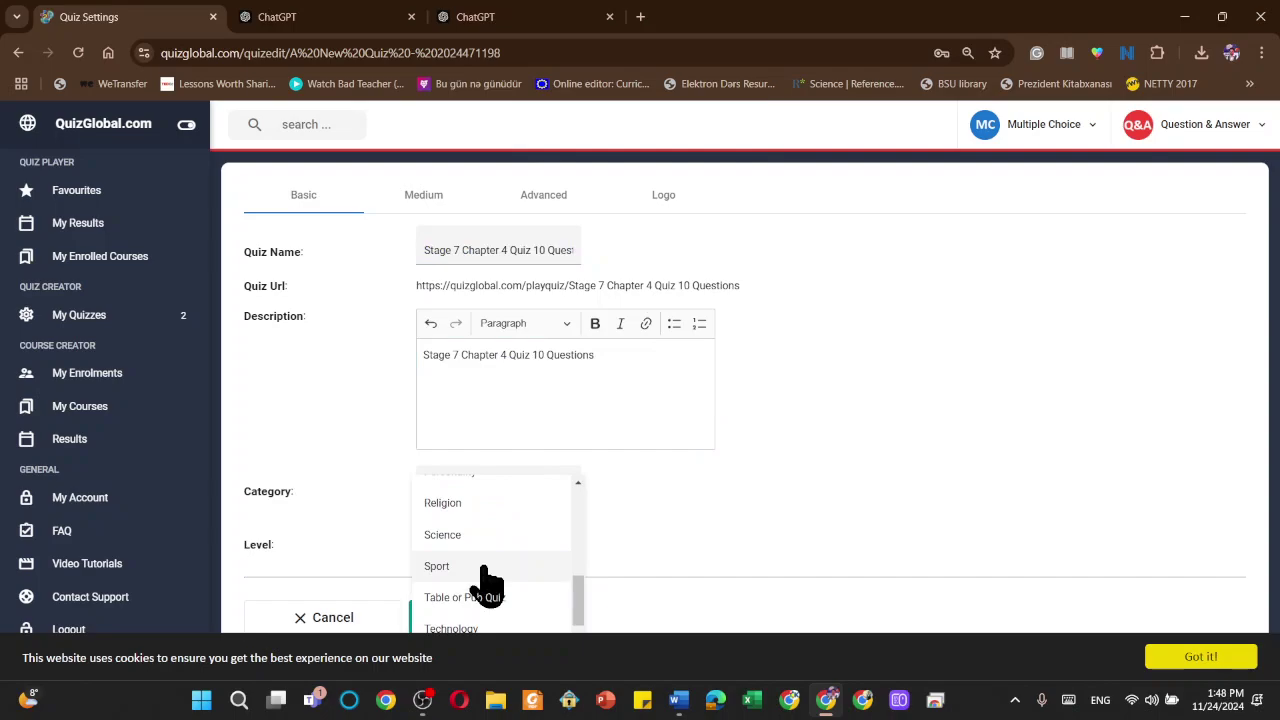
pyautogui.click(480, 537)
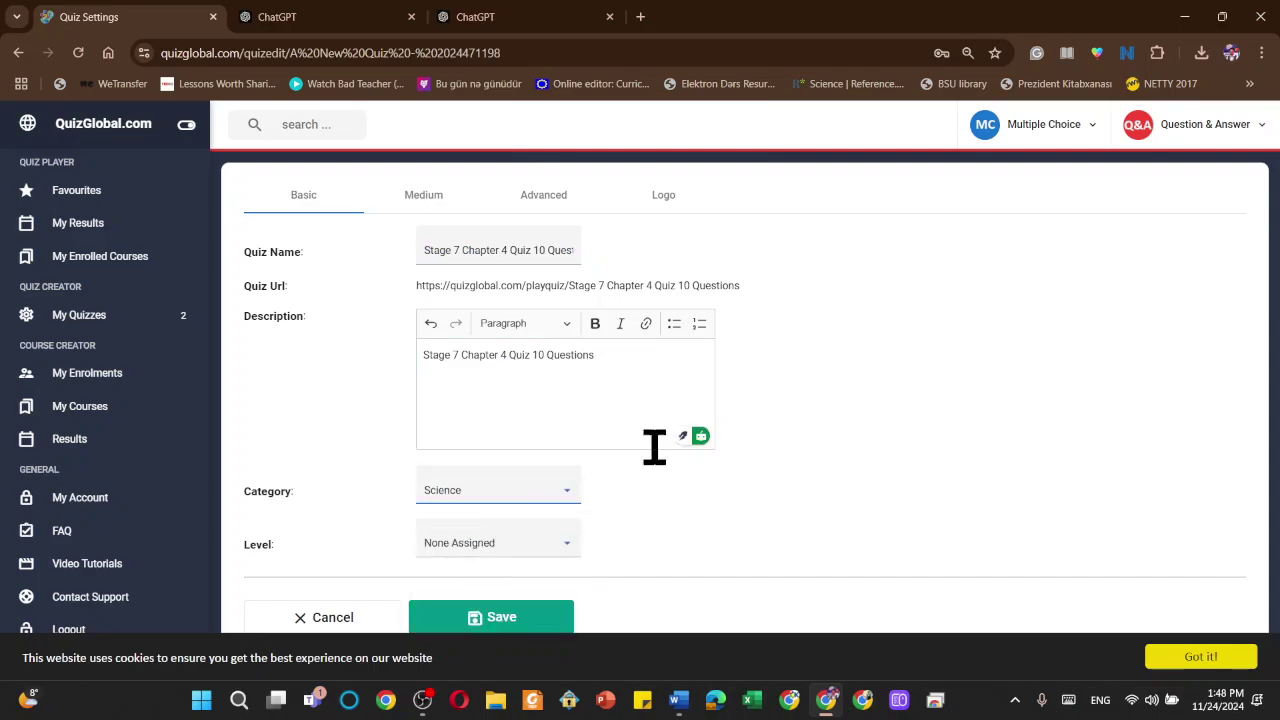
pyautogui.click(545, 552)
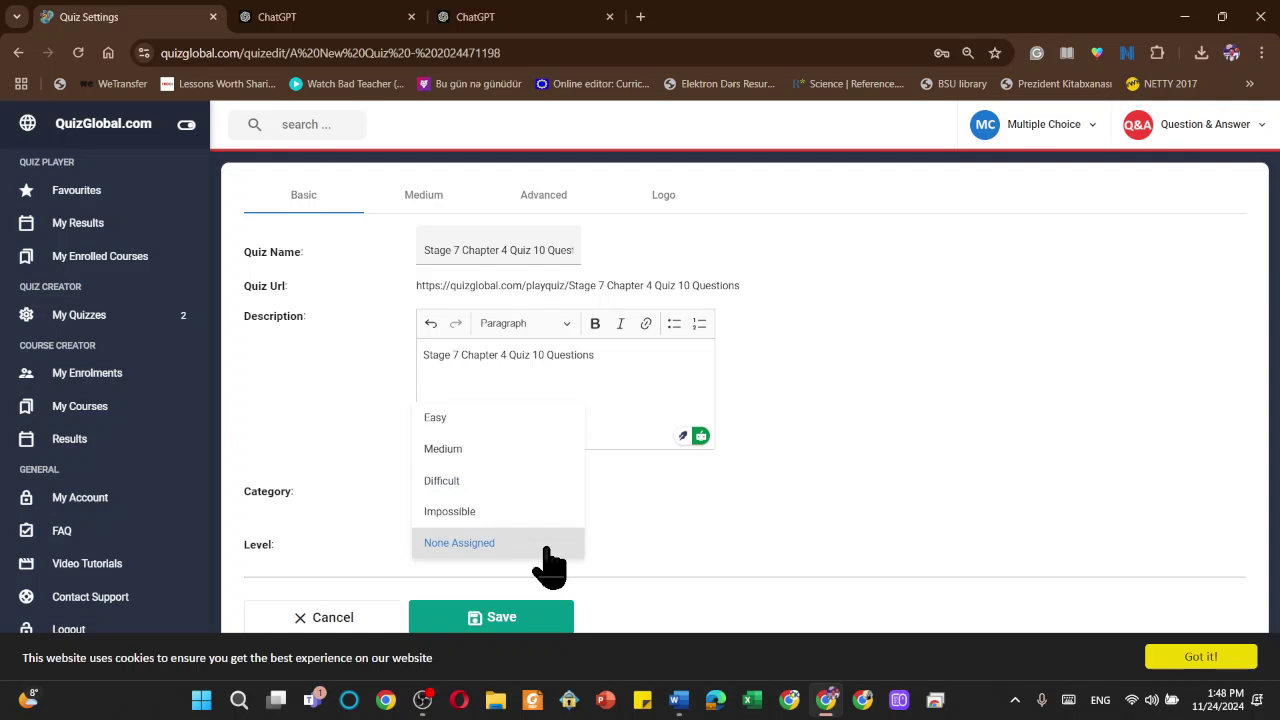
pyautogui.click(478, 422)
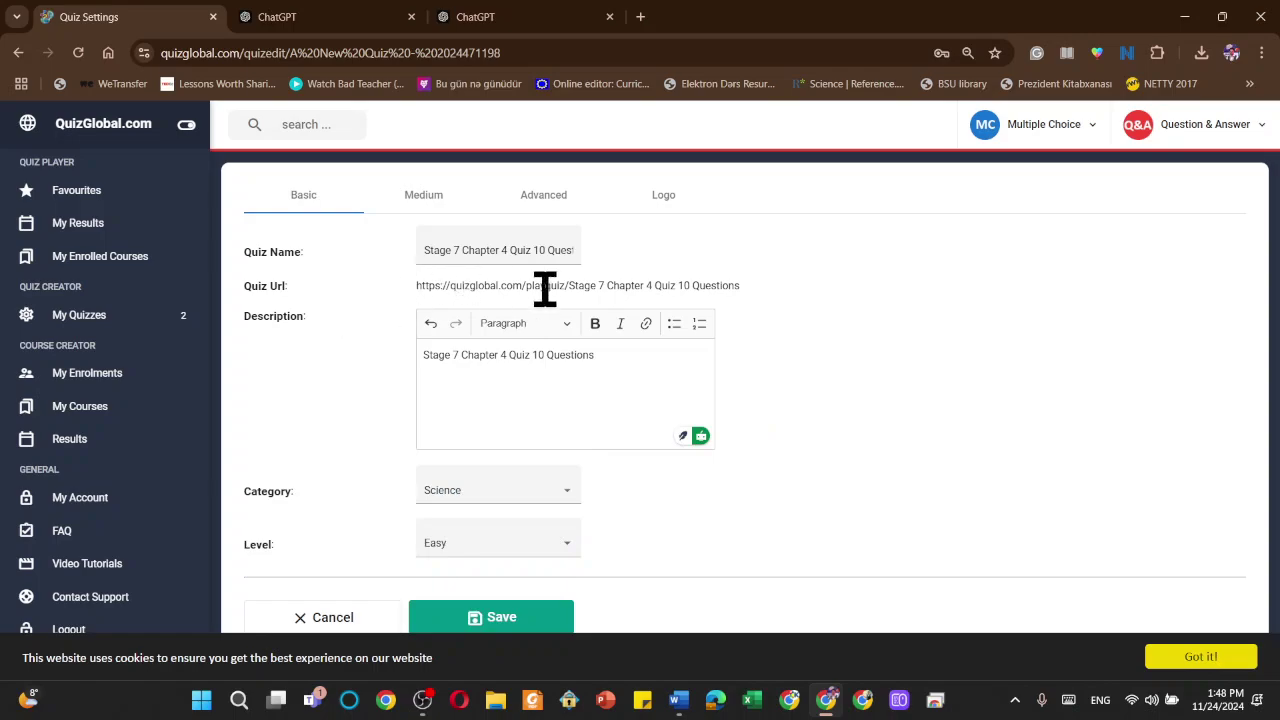
# Step: Copy the full quiz URL shown in the basic settings
pyautogui.moveTo(417, 285); pyautogui.dragTo(866, 282)
pyautogui.hotkey('ctrl', 'c')
pyautogui.click(775, 378)
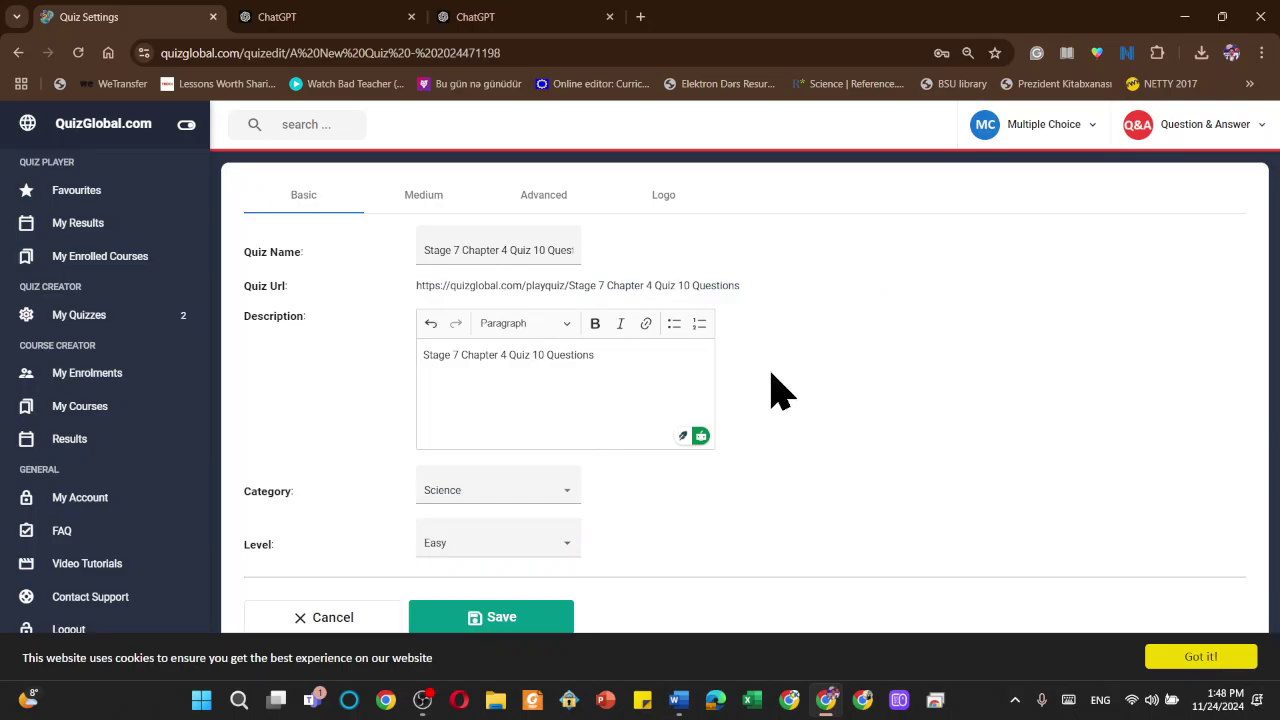
# Step: Review the medium, advanced and logo settings of the quiz without changing them, and save the quiz settings
pyautogui.click(430, 200)
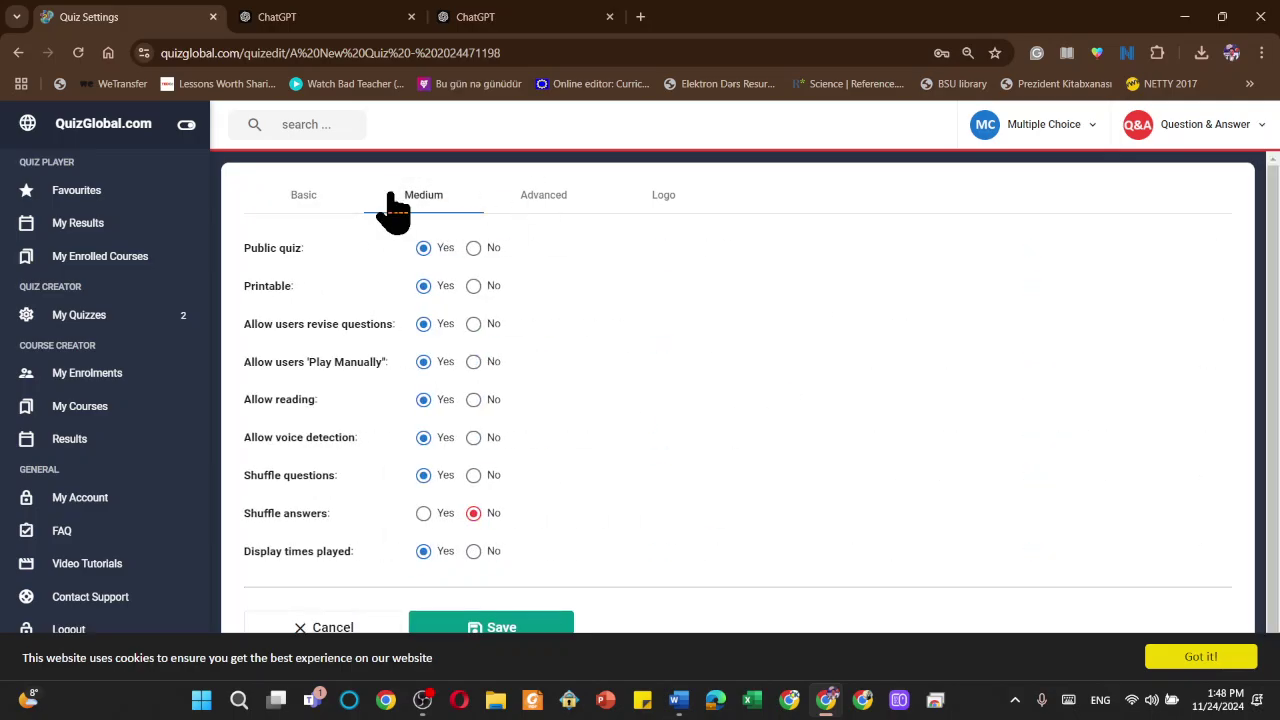
pyautogui.rightClick(605, 305)
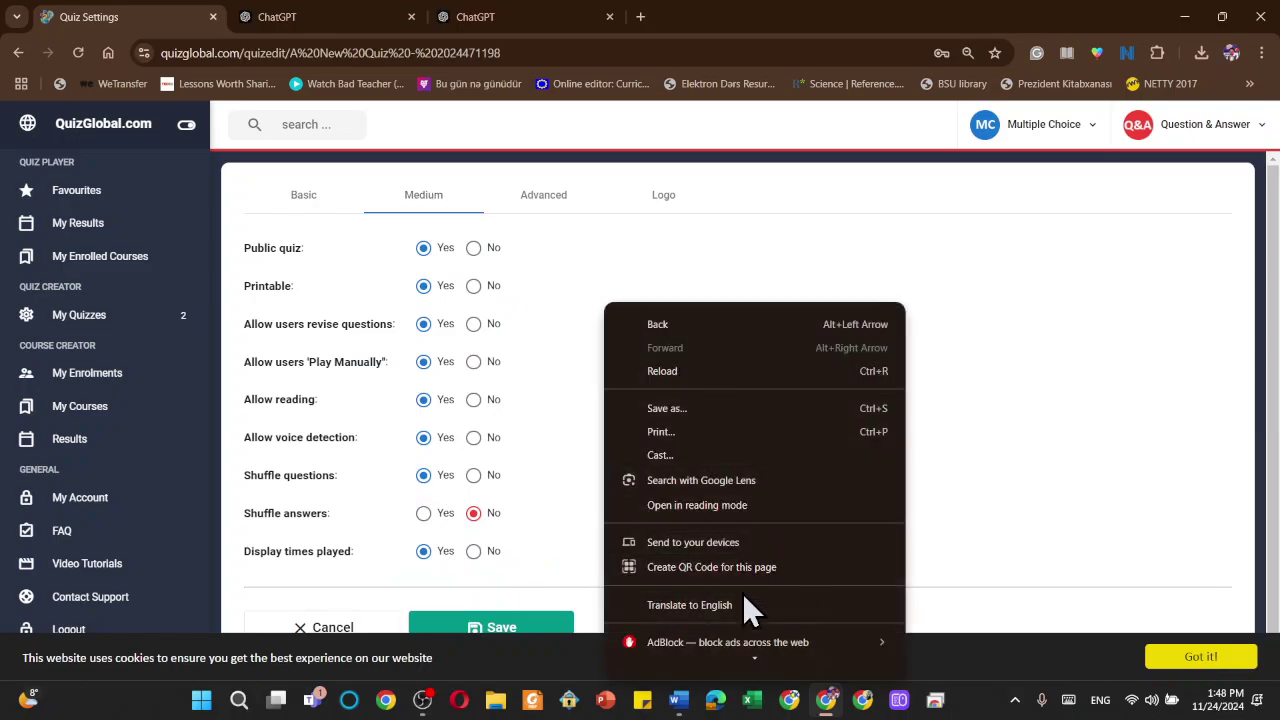
pyautogui.click(705, 256)
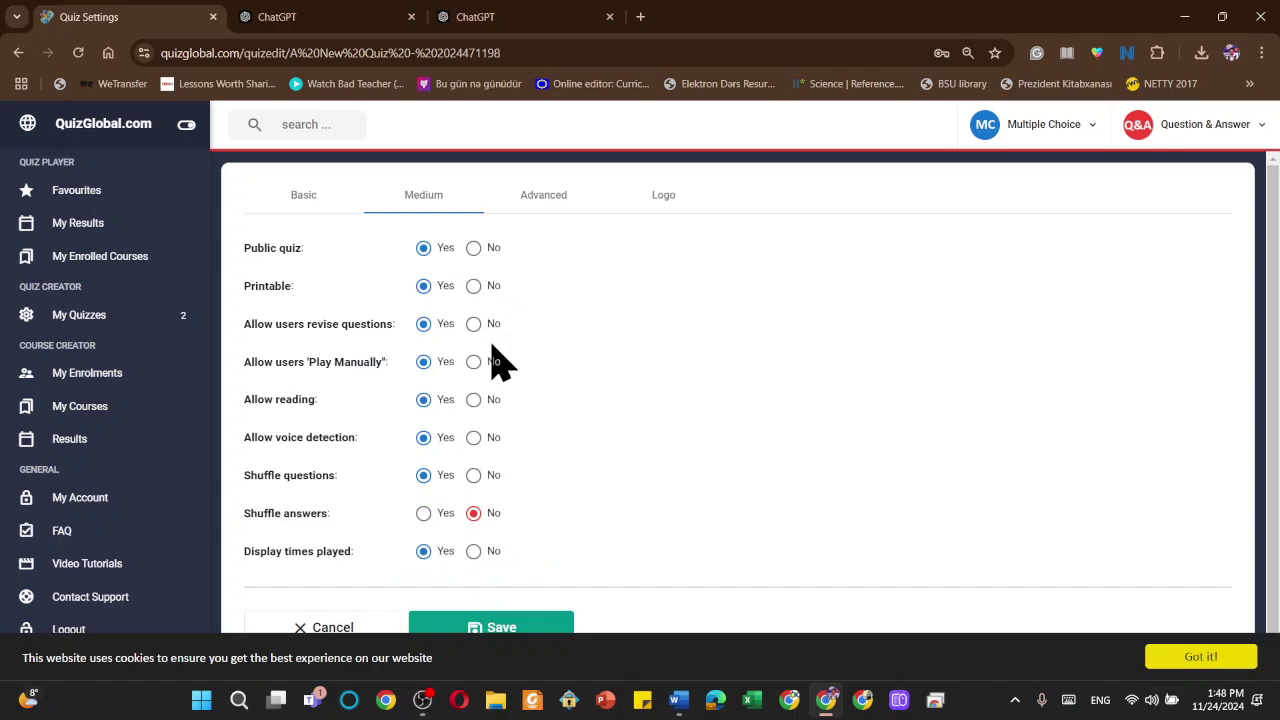
pyautogui.click(531, 204)
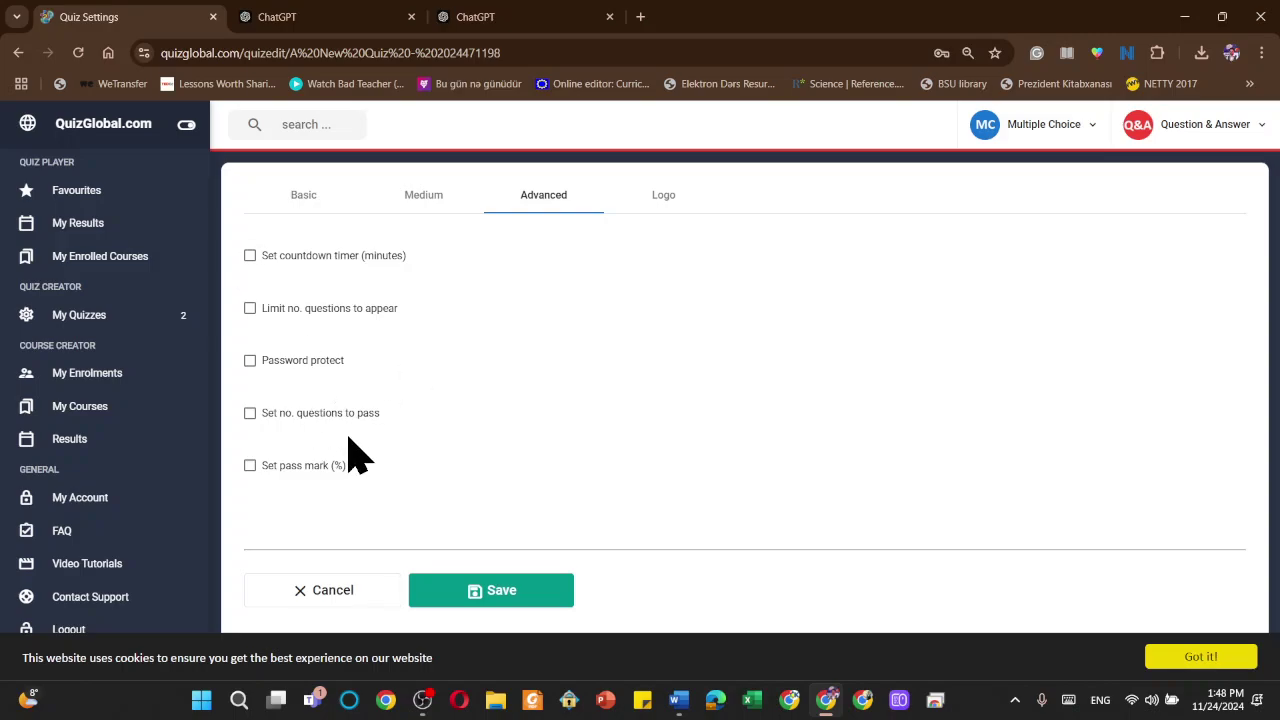
pyautogui.click(677, 203)
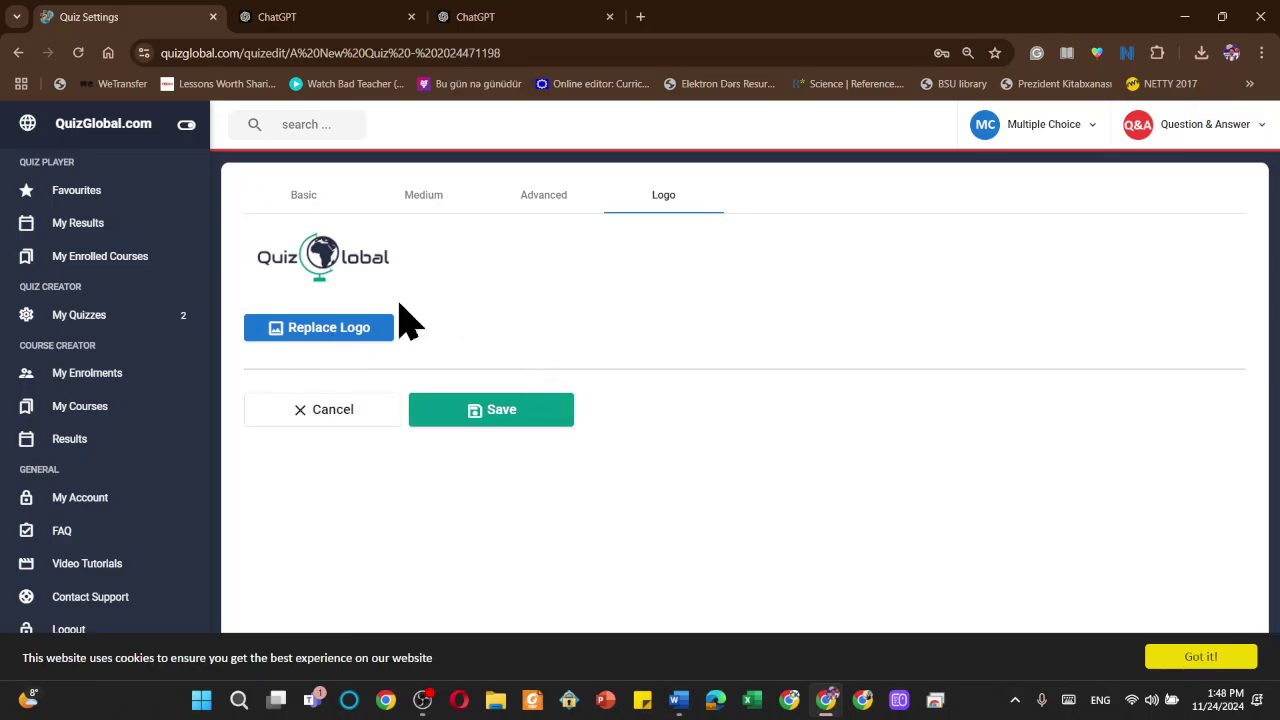
pyautogui.click(491, 418)
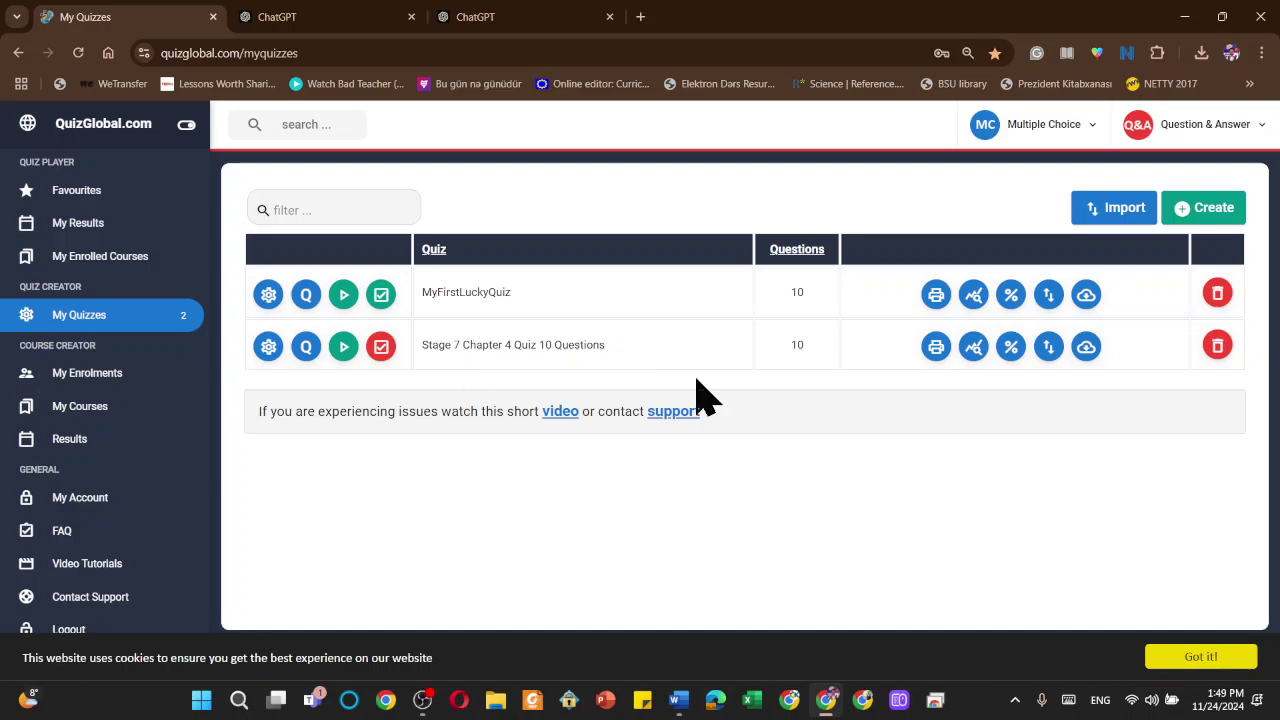
# Step: Switch to the other Chrome profile, open the copied quiz link in the new tab and examine the quiz's play page
pyautogui.click(791, 699)
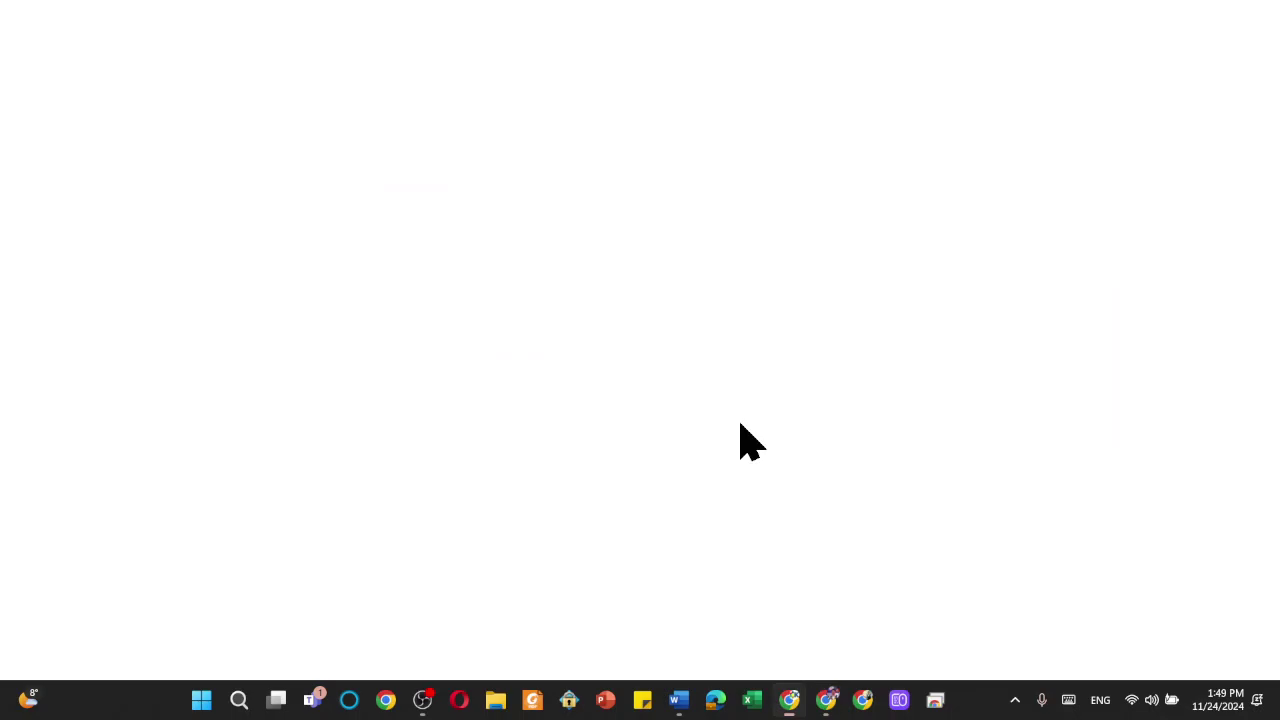
pyautogui.click(1038, 17)
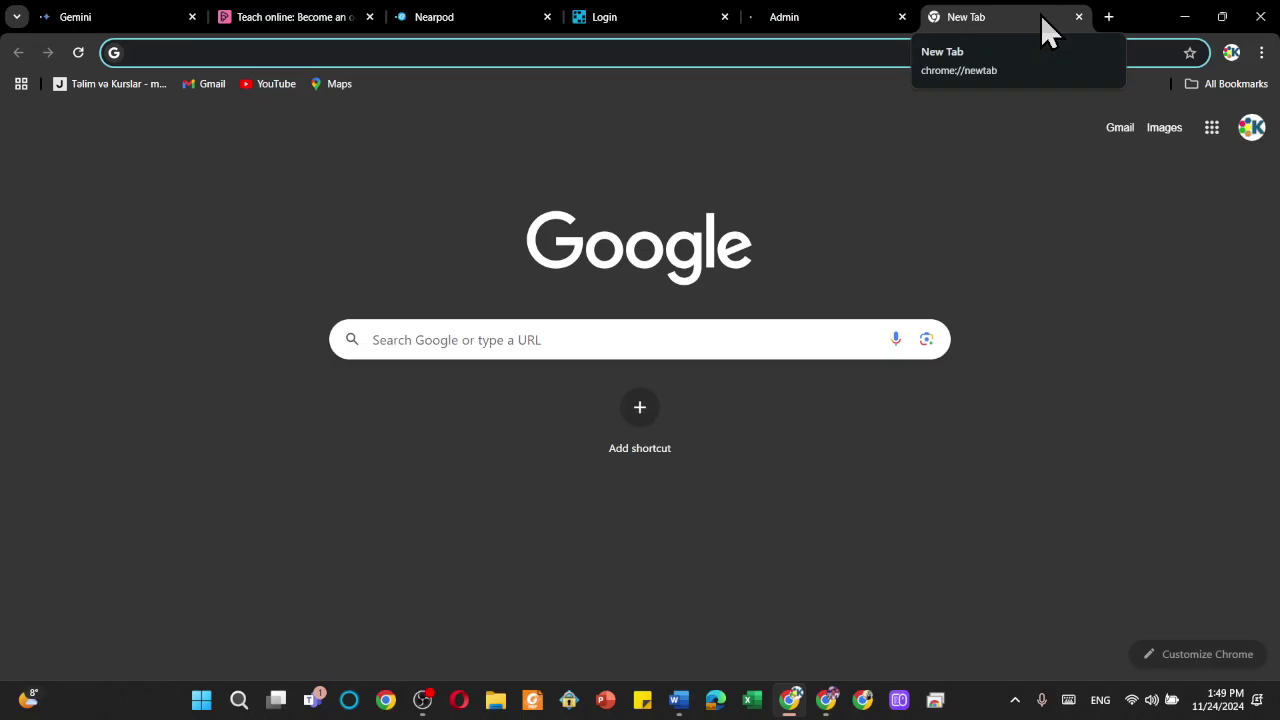
pyautogui.hotkey('ctrl', 'v')
pyautogui.press('Return')
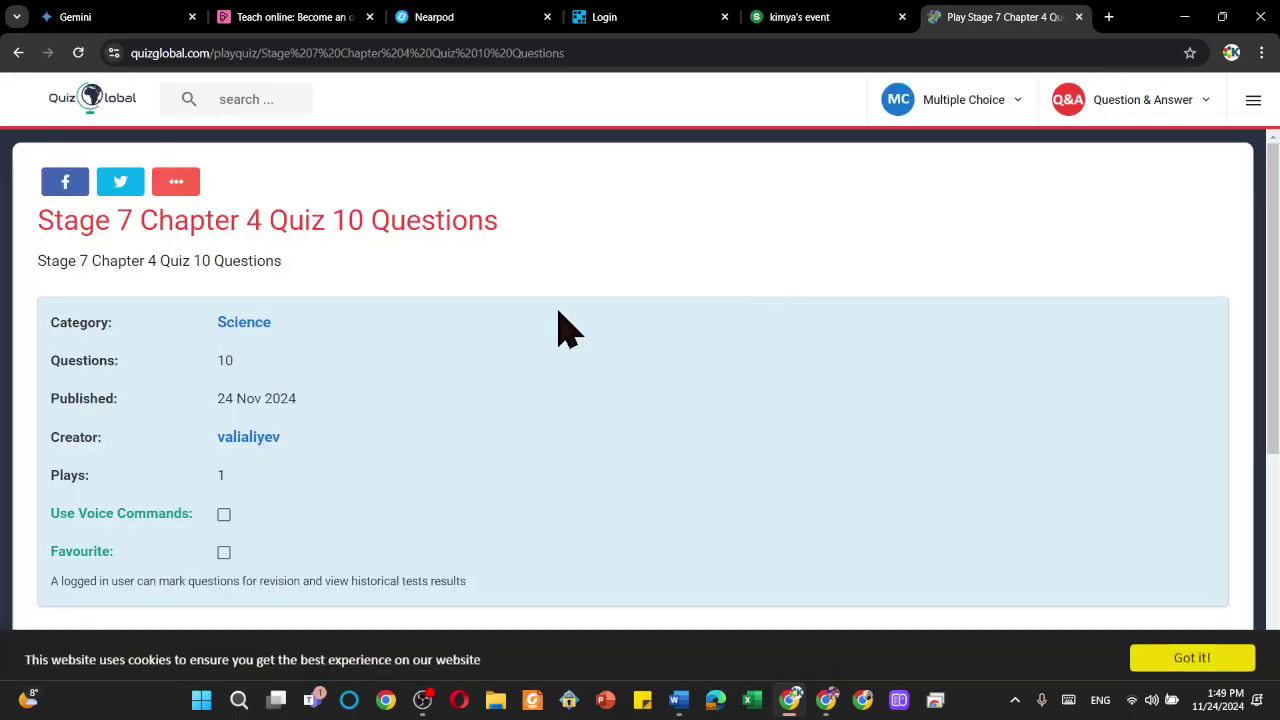
pyautogui.scroll(-1, 314, 271)
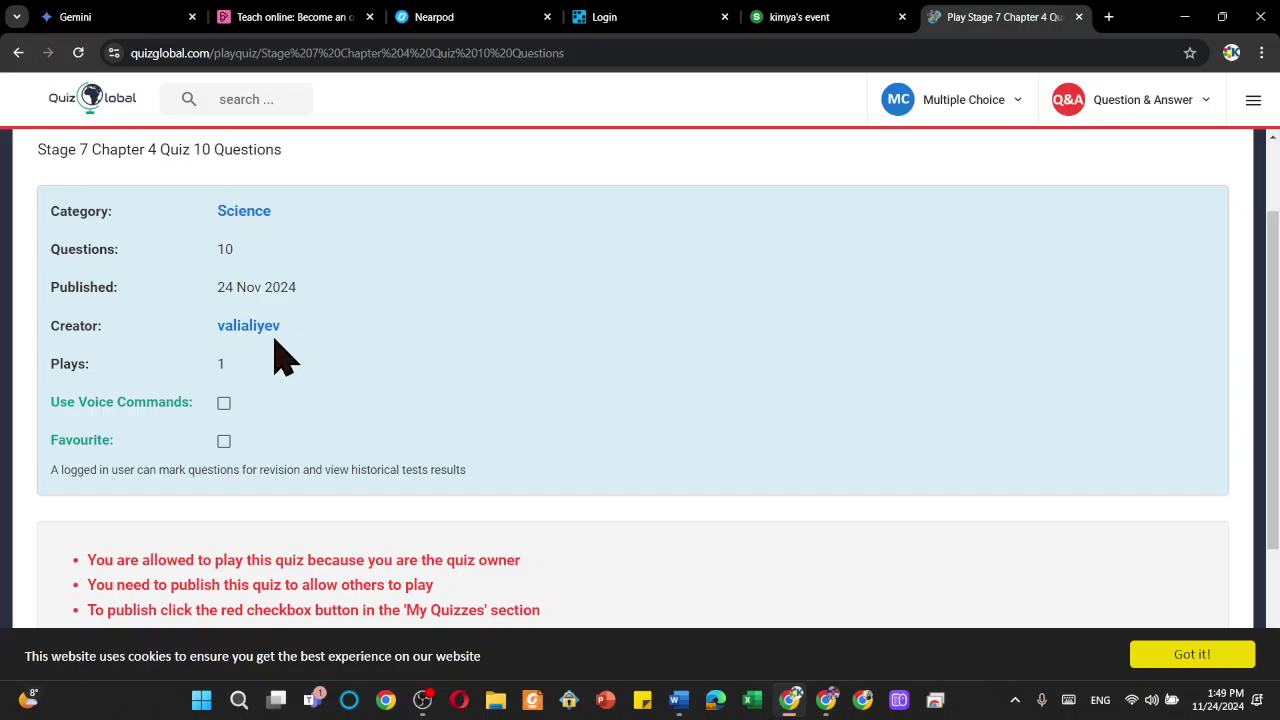
pyautogui.scroll(-2, 286, 380)
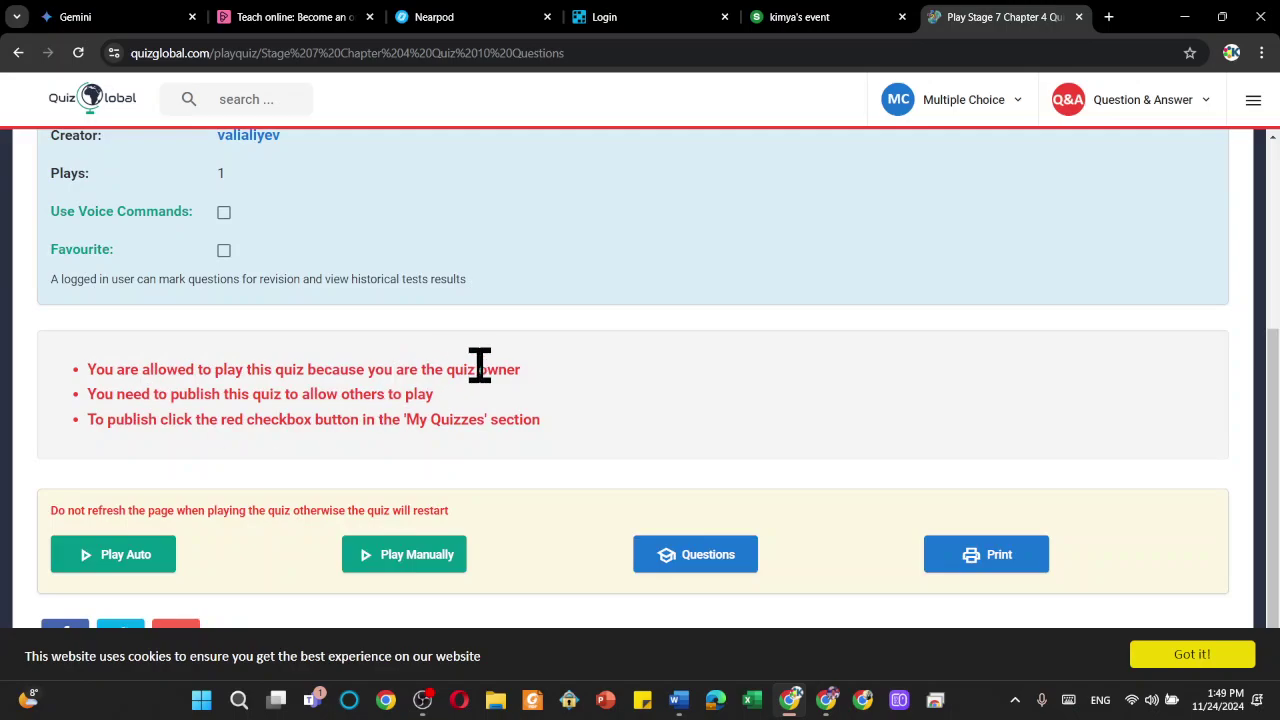
pyautogui.scroll(2, 495, 378)
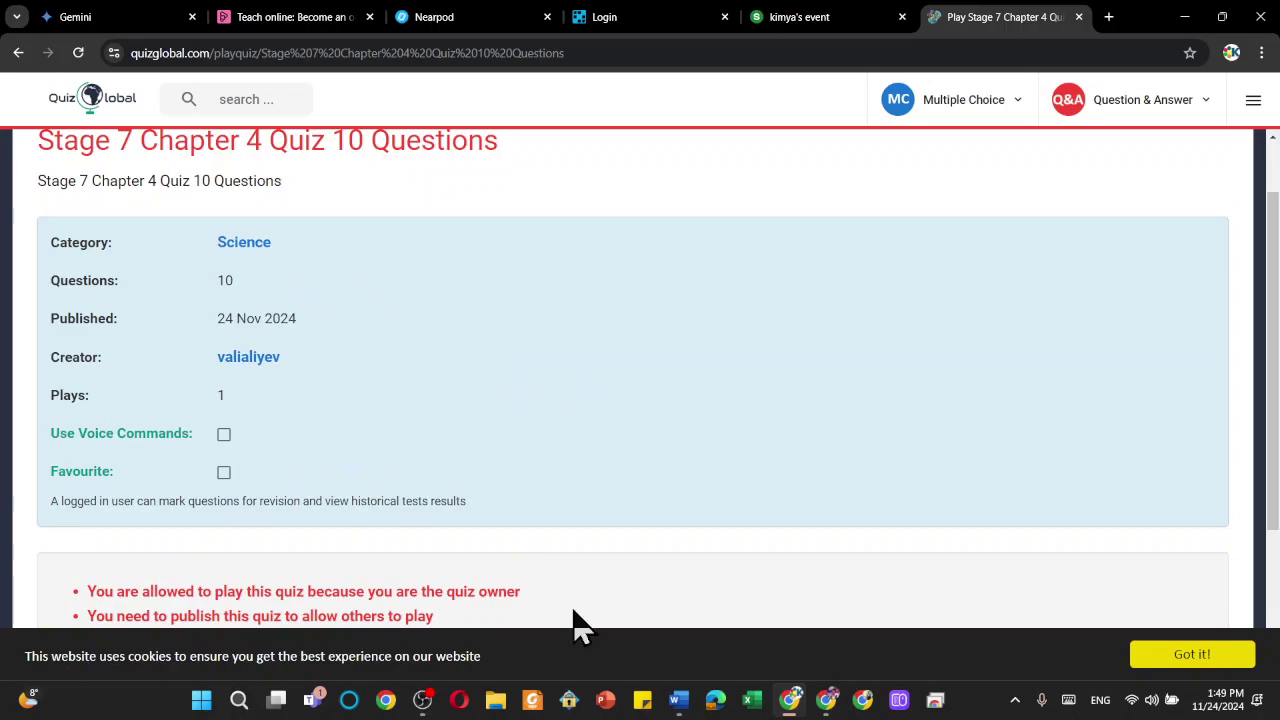
# Step: Switch to Opera, open the copied quiz link in a new tab and check the play page's notices and play options
pyautogui.click(459, 700)
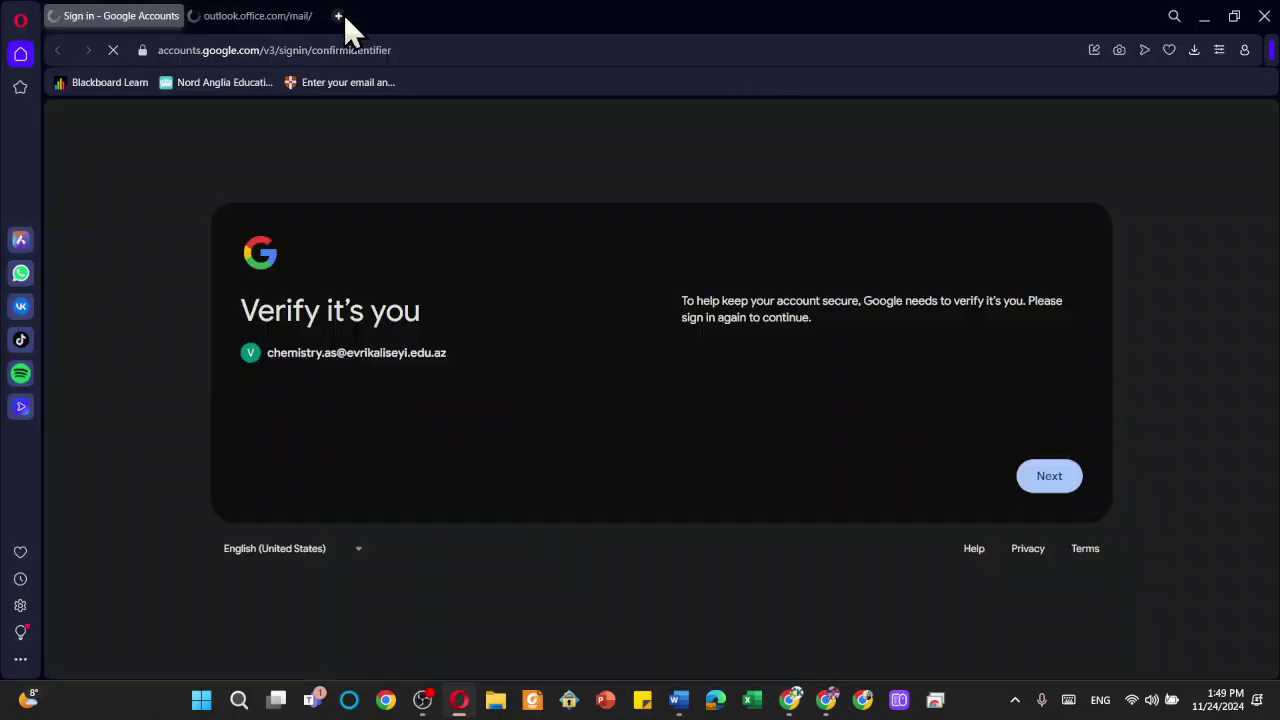
pyautogui.click(340, 15)
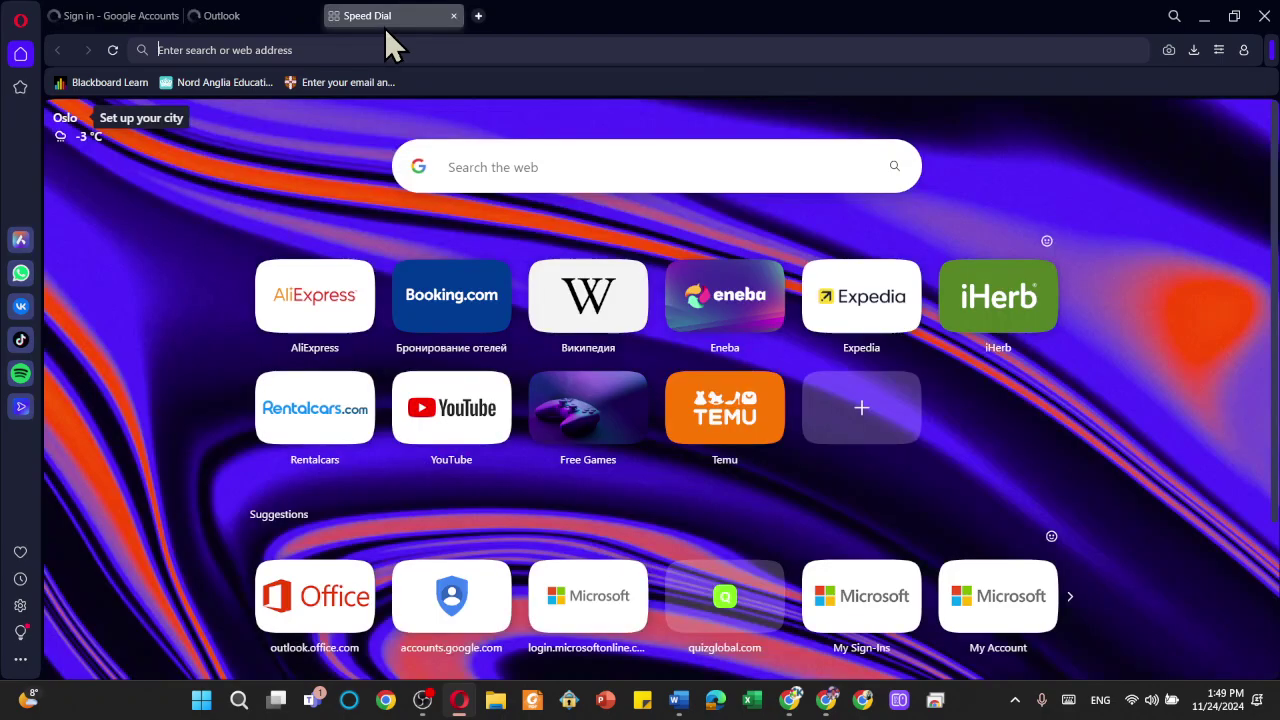
pyautogui.hotkey('ctrl', 'v')
pyautogui.press('Return')
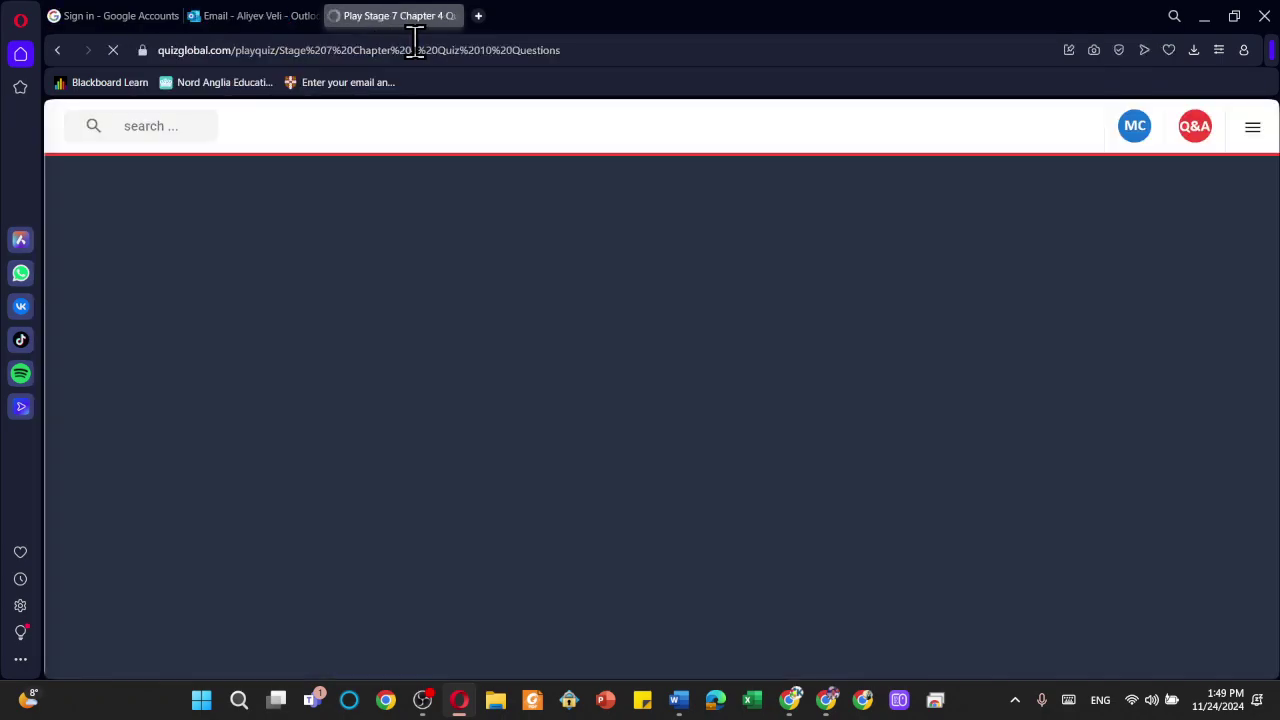
pyautogui.scroll(-2, 473, 365)
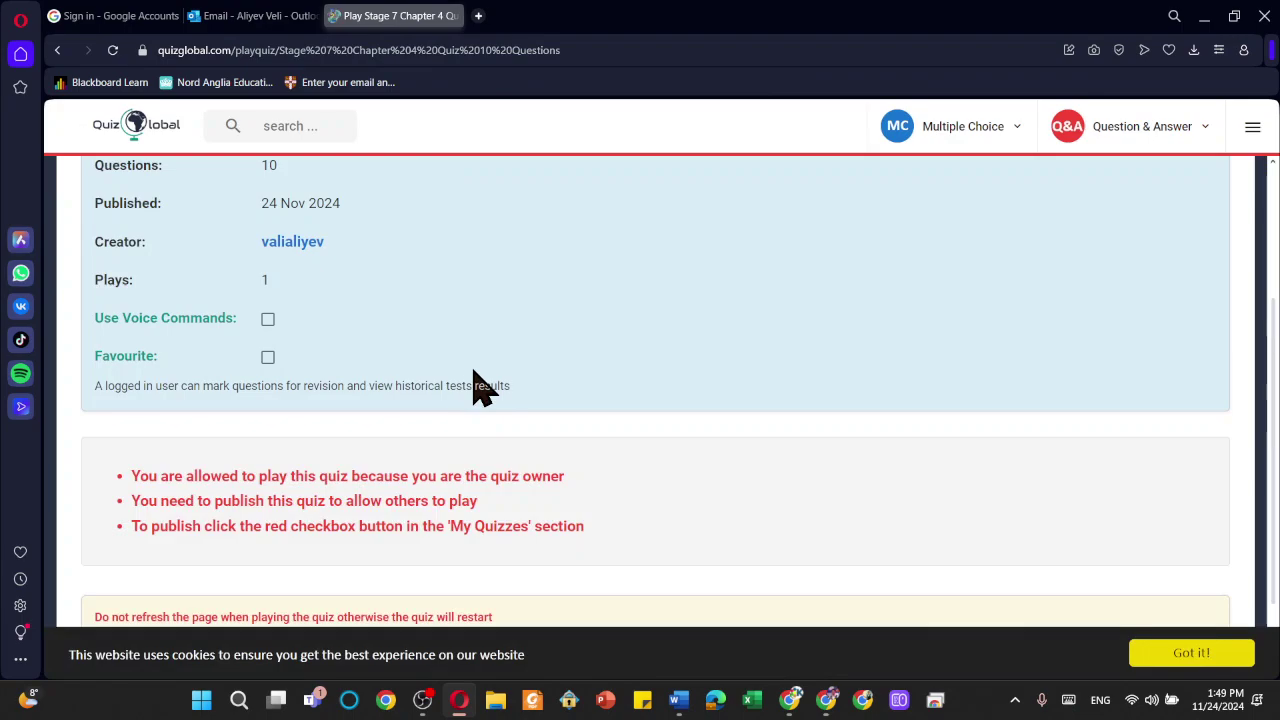
pyautogui.scroll(-1, 487, 370)
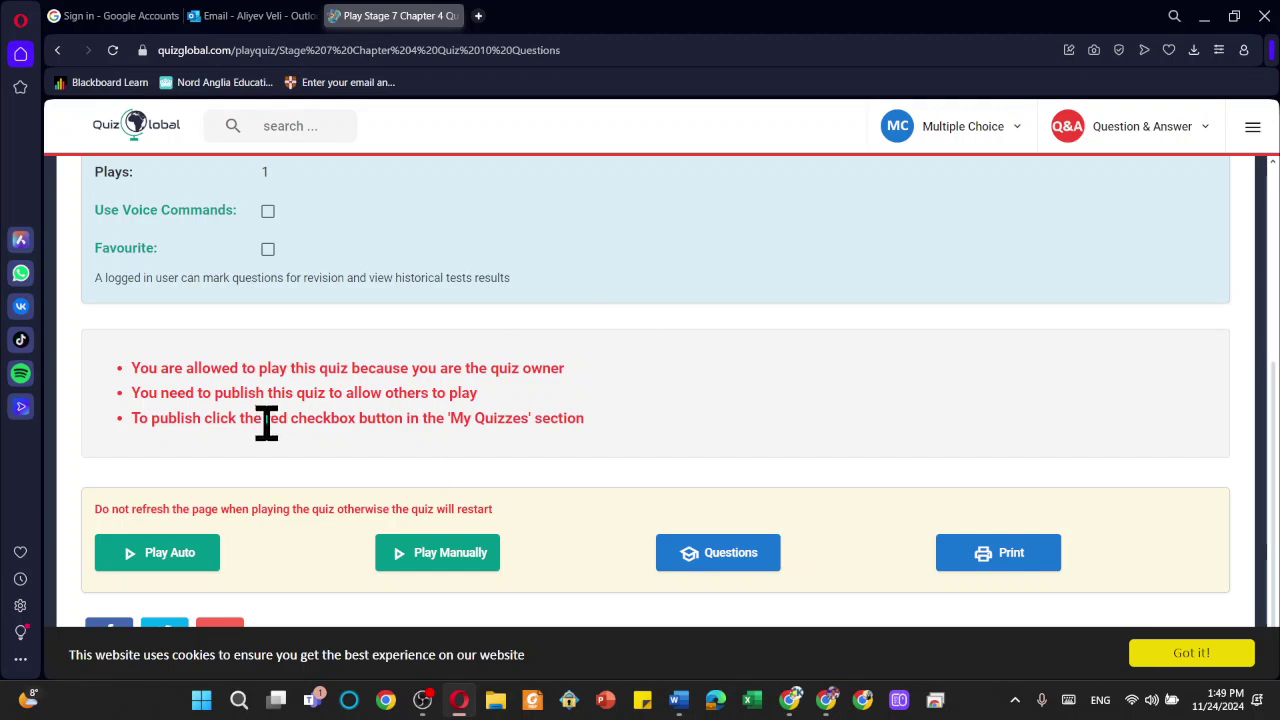
pyautogui.scroll(3, 506, 374)
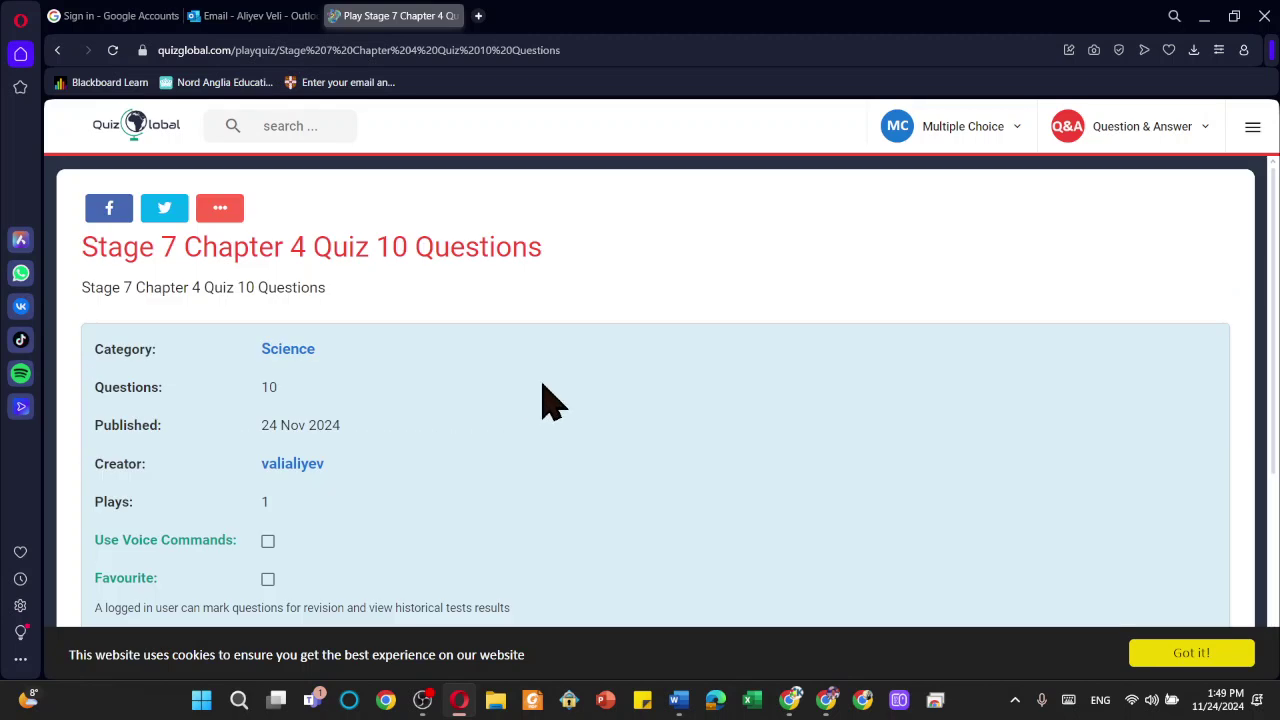
pyautogui.scroll(-2, 530, 408)
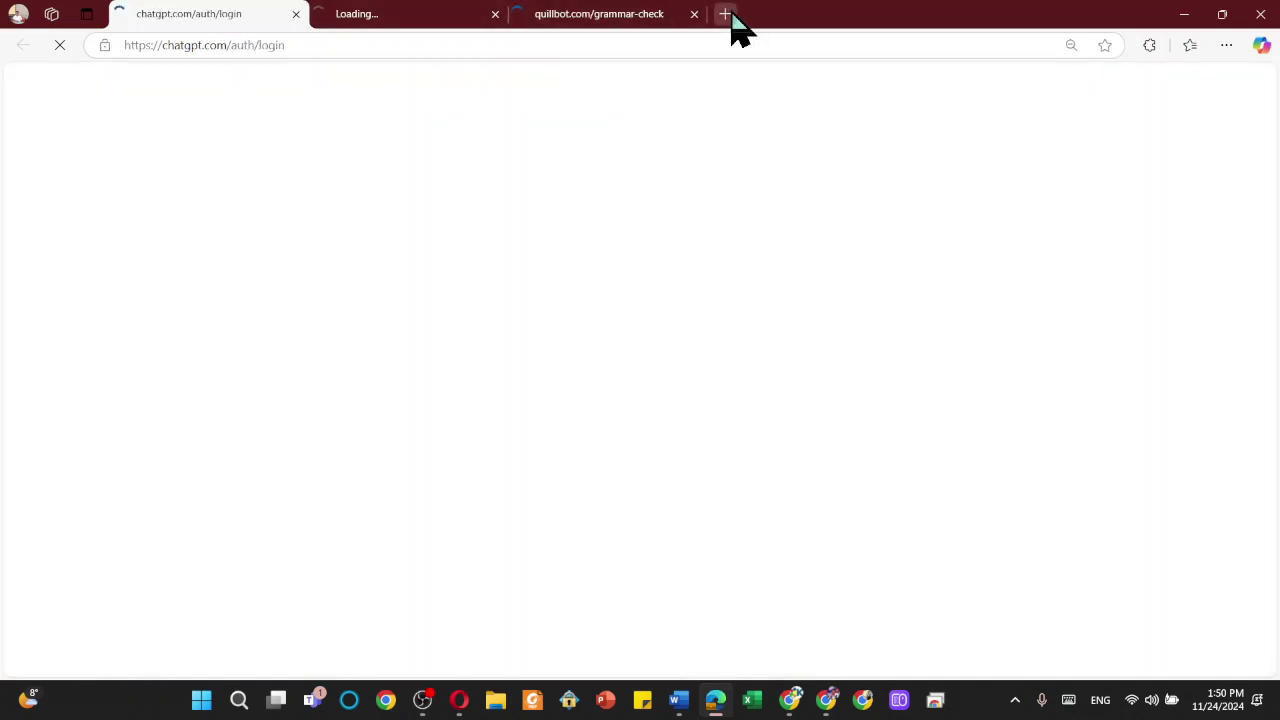
# Step: Open the copied quiz link in a new Edge tab and read the notices about publishing the quiz
pyautogui.click(726, 14)
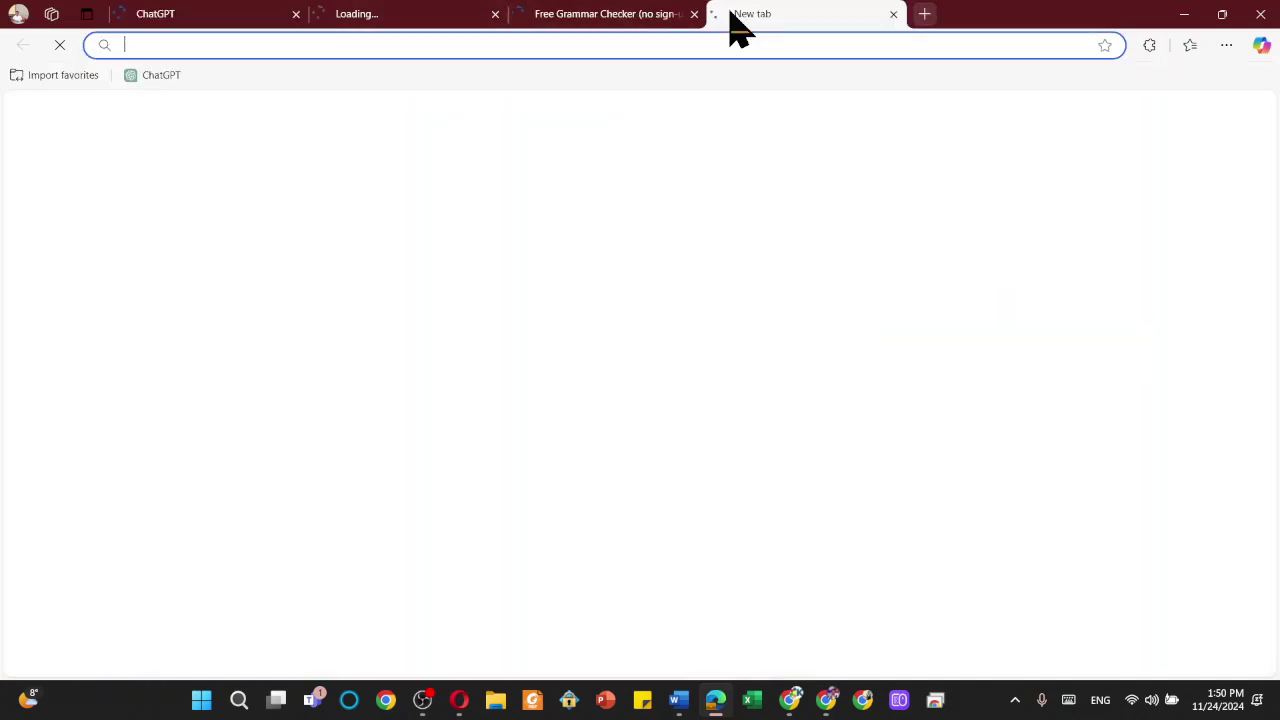
pyautogui.hotkey('ctrl', 'v')
pyautogui.press('Return')
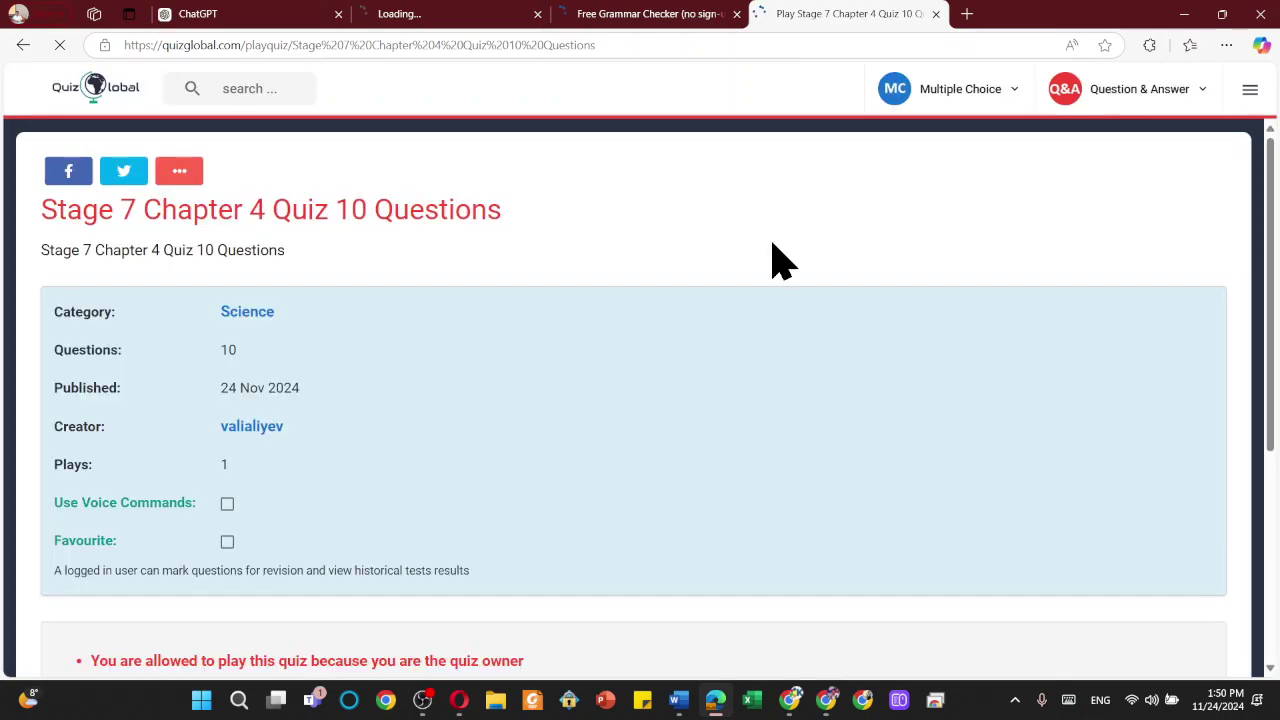
pyautogui.scroll(-5, 543, 423)
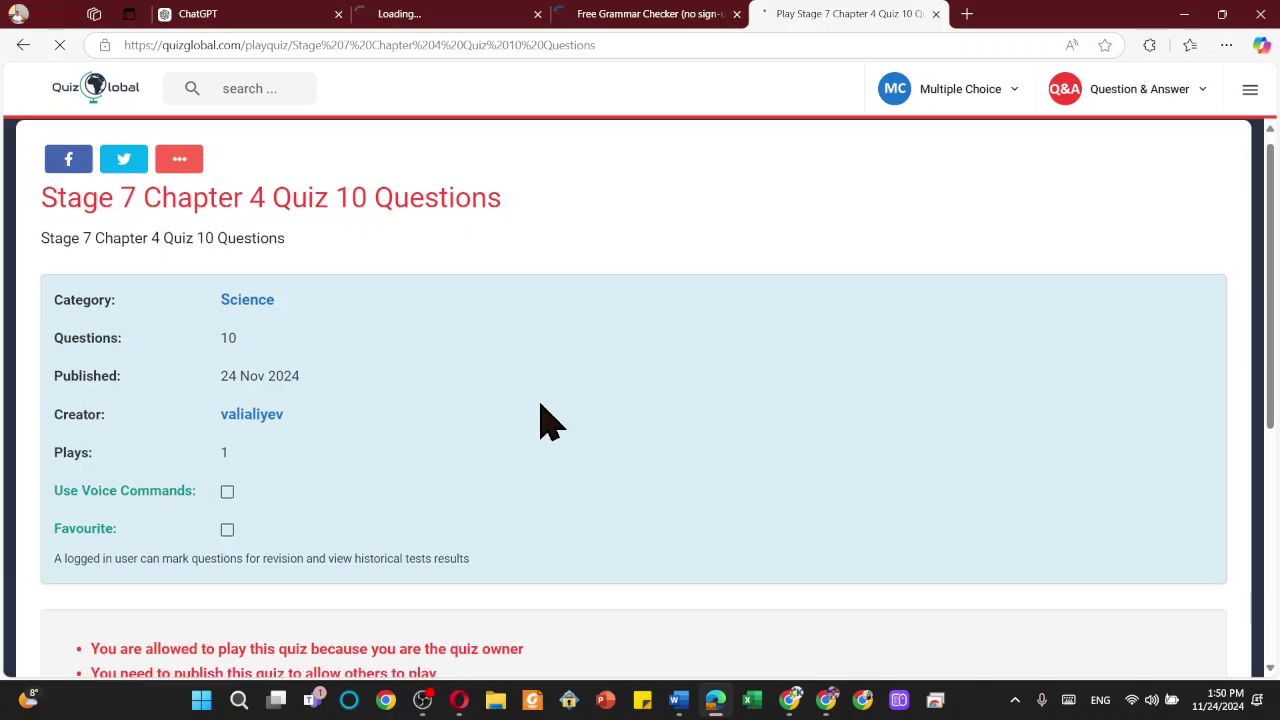
pyautogui.scroll(2, 523, 386)
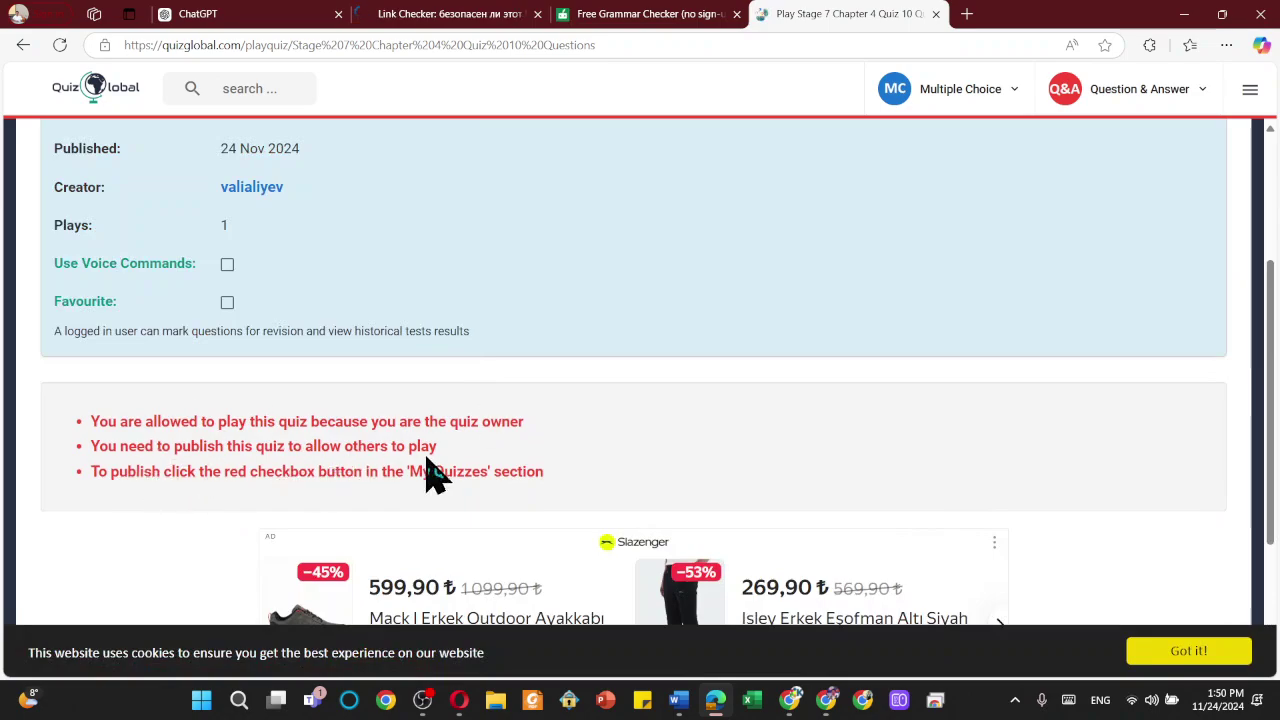
pyautogui.moveTo(428, 452); pyautogui.dragTo(90, 462)
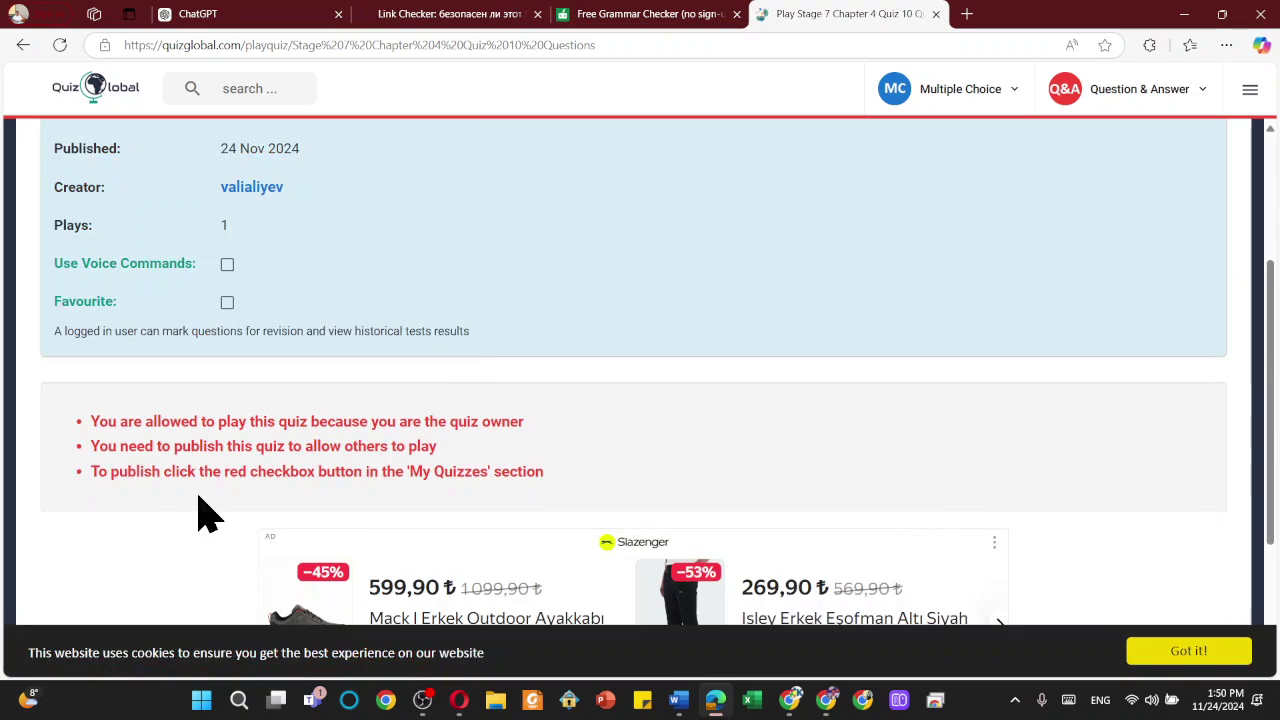
pyautogui.moveTo(580, 509); pyautogui.dragTo(103, 503)
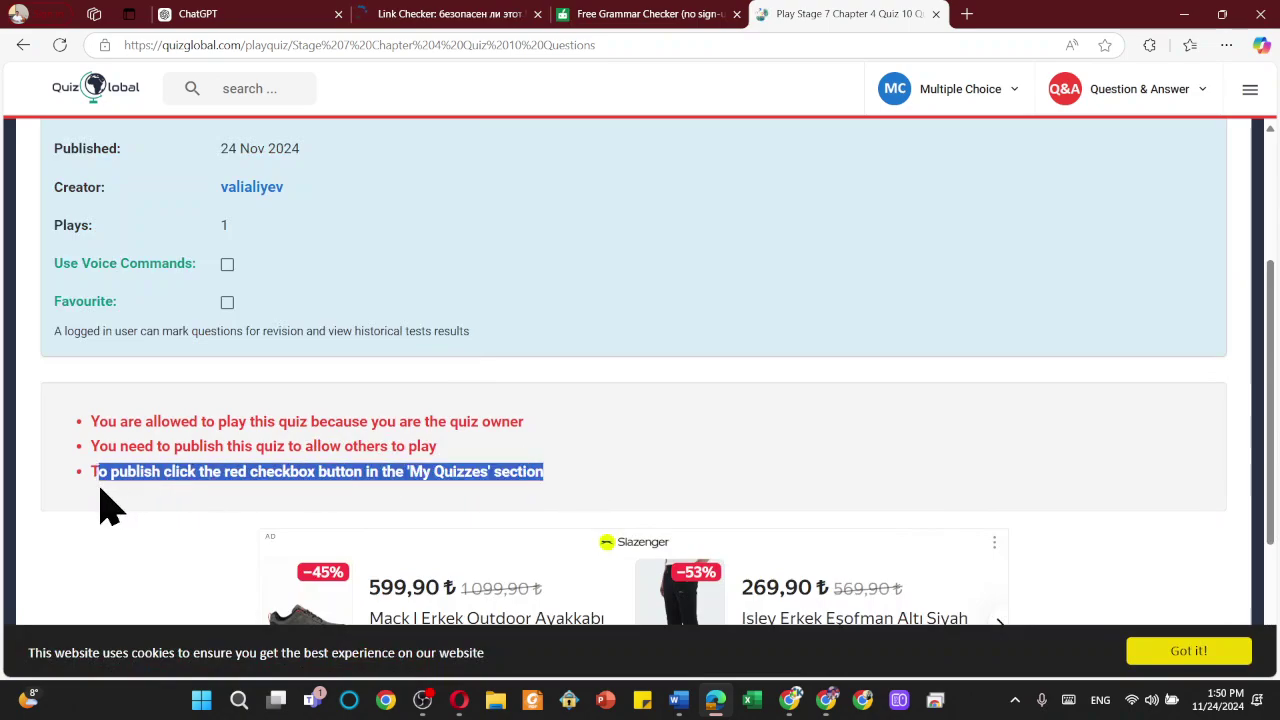
pyautogui.click(755, 440)
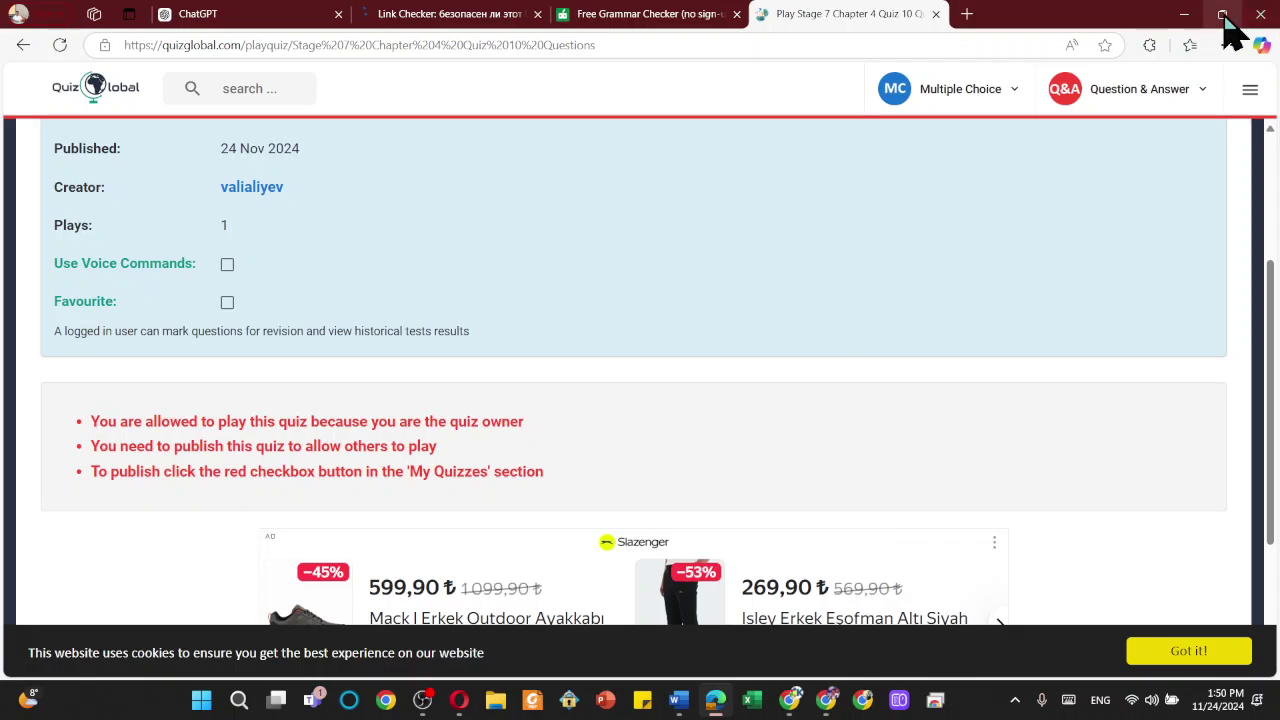
# Step: Close the Edge and Opera windows, switch to the main Chrome profile and publish the Stage 7 Chapter 4 quiz from My Quizzes
pyautogui.click(1260, 14)
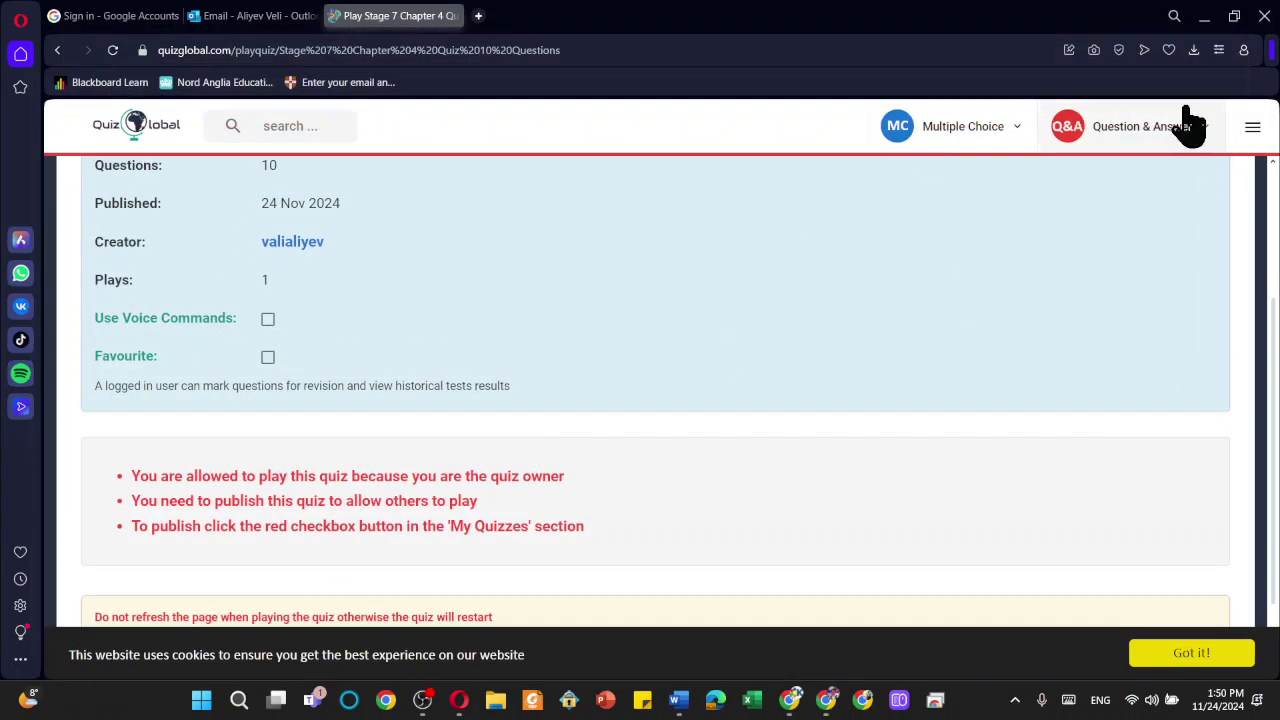
pyautogui.click(1262, 15)
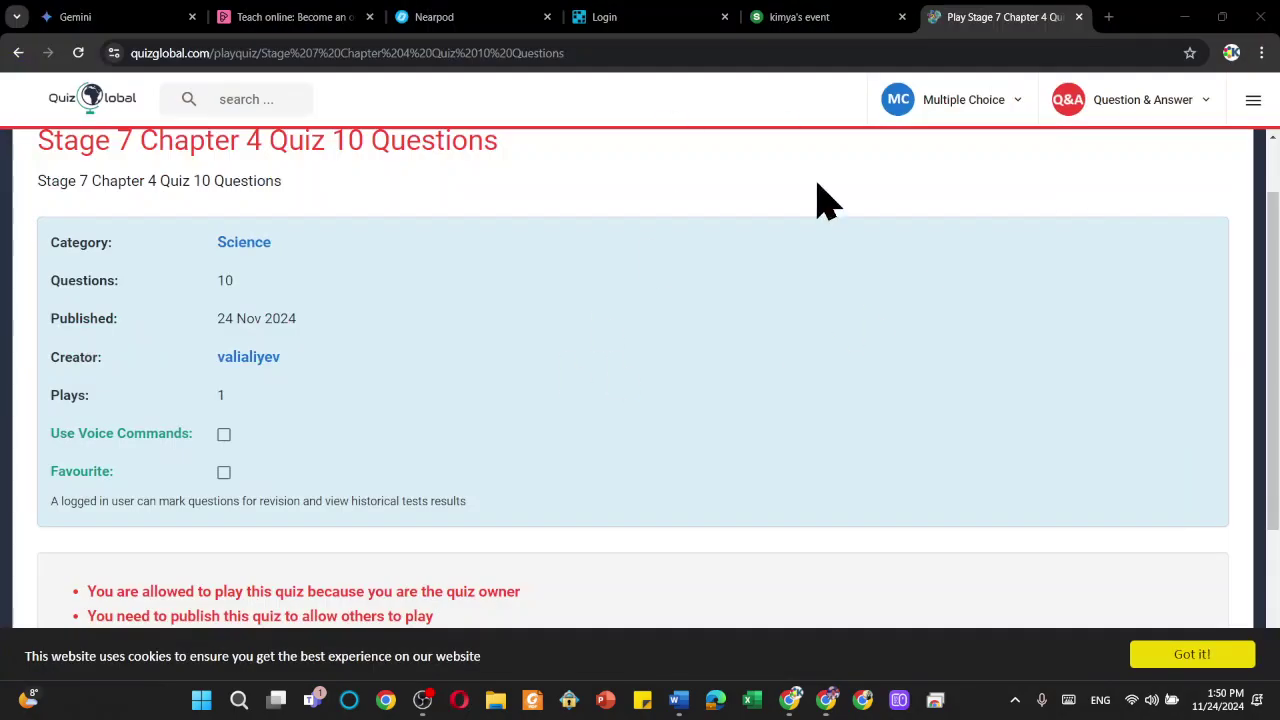
pyautogui.scroll(1, 300, 355)
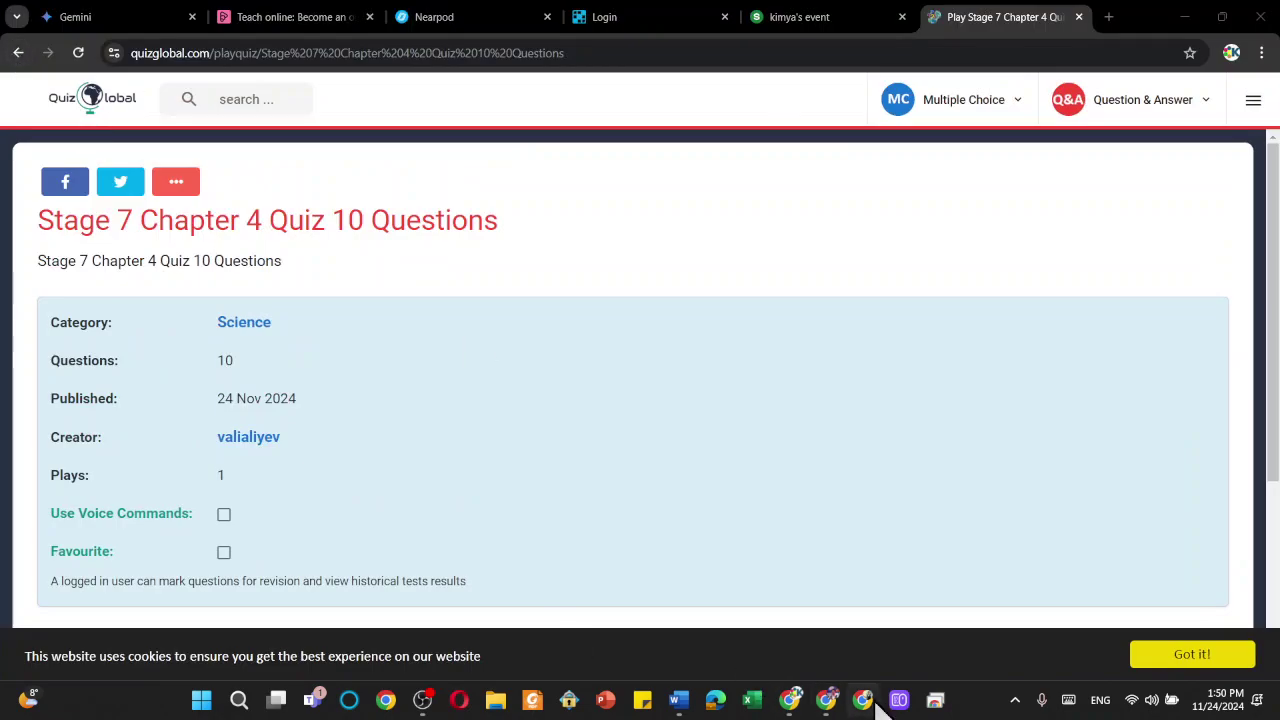
pyautogui.click(836, 705)
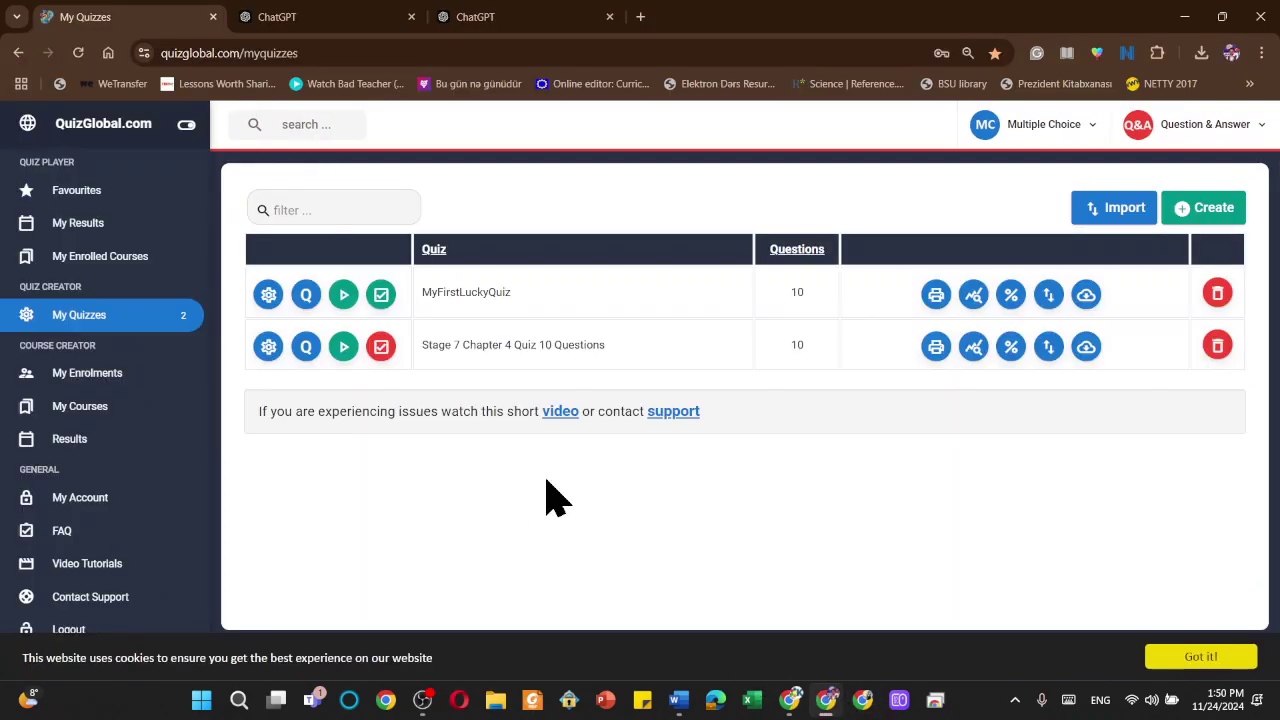
pyautogui.click(380, 350)
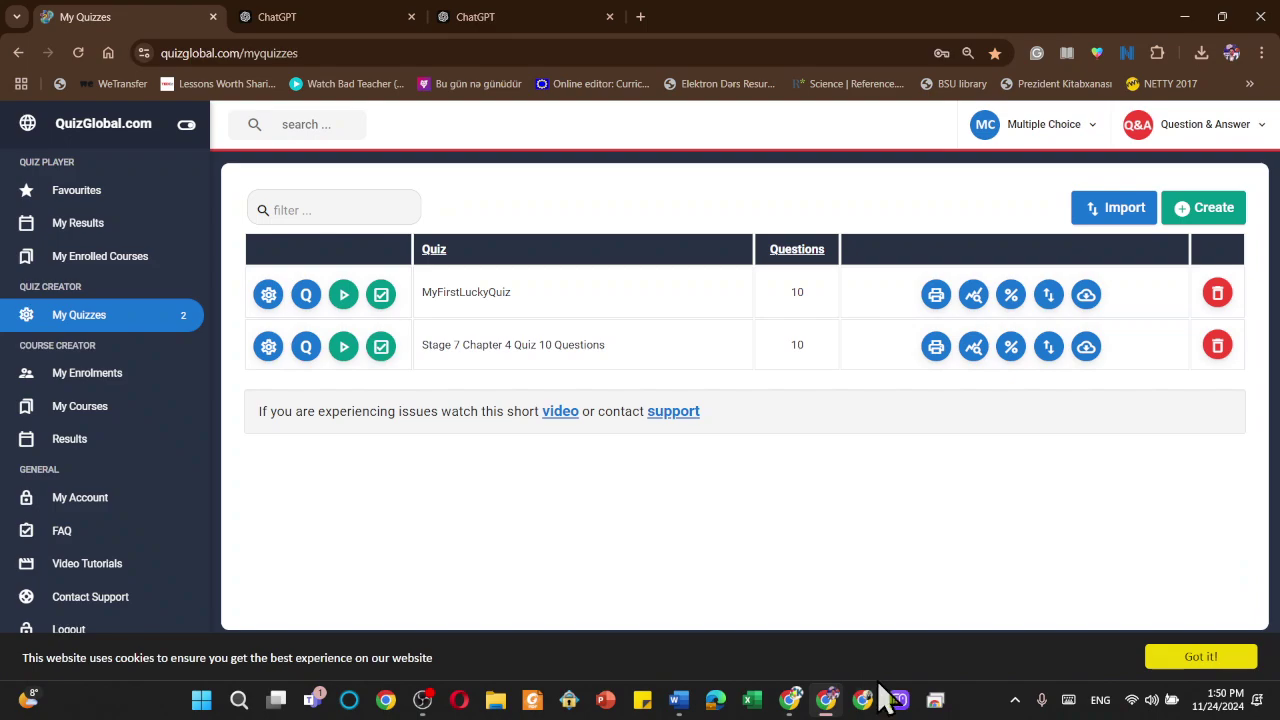
# Step: Switch to the other Chrome profile, reload the quiz's play page to check the notices, and start the quiz in Play Auto mode
pyautogui.click(800, 708)
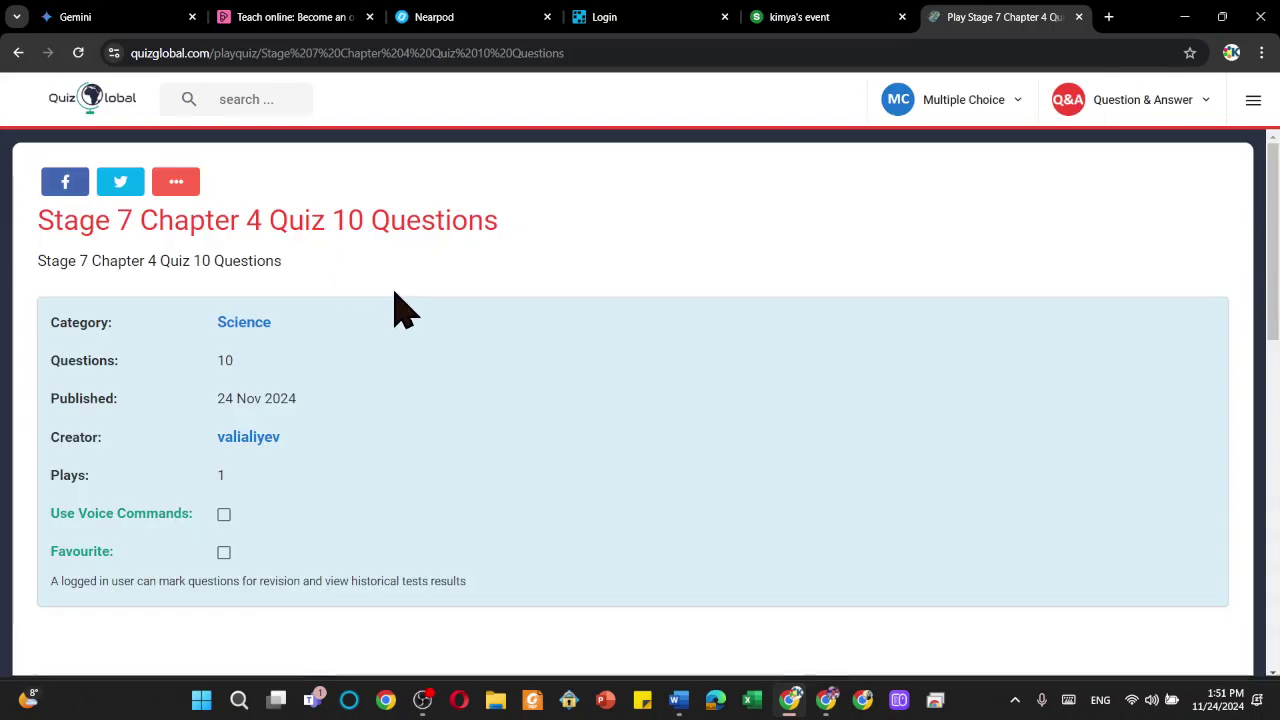
pyautogui.scroll(-5, 395, 315)
pyautogui.scroll(3, 415, 315)
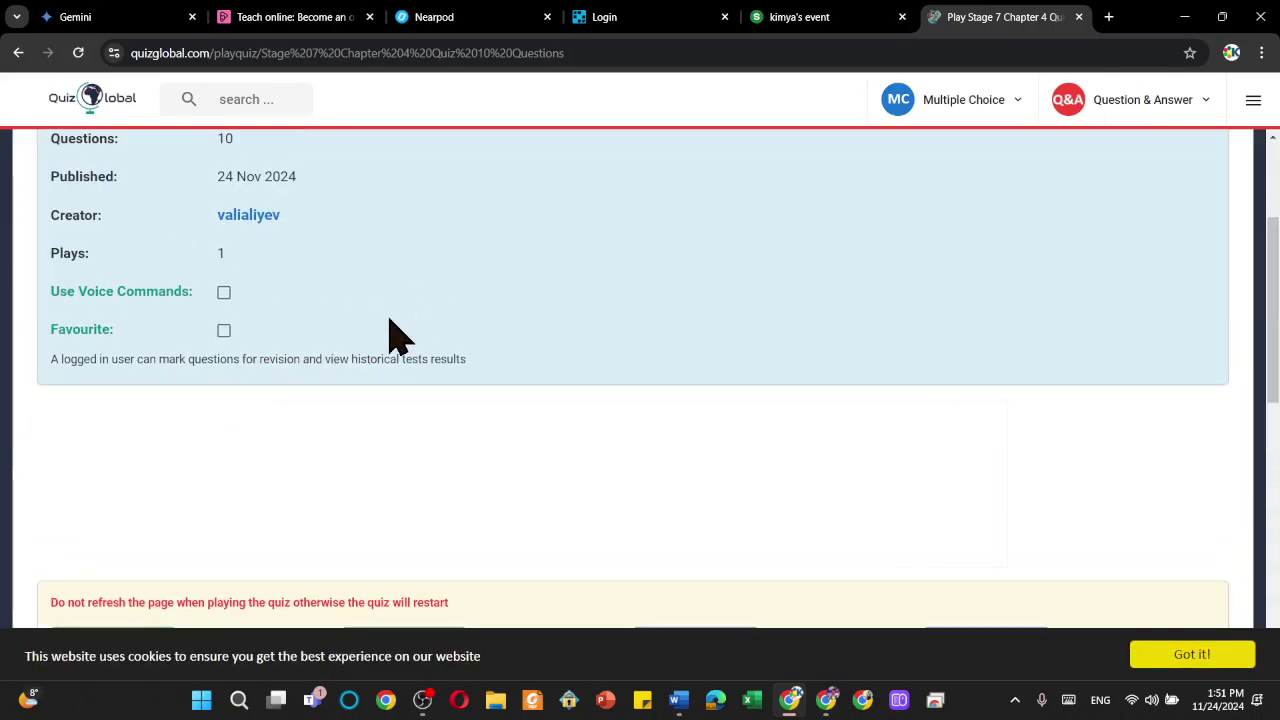
pyautogui.scroll(-3, 394, 335)
pyautogui.scroll(3, 400, 330)
pyautogui.scroll(-3, 460, 297)
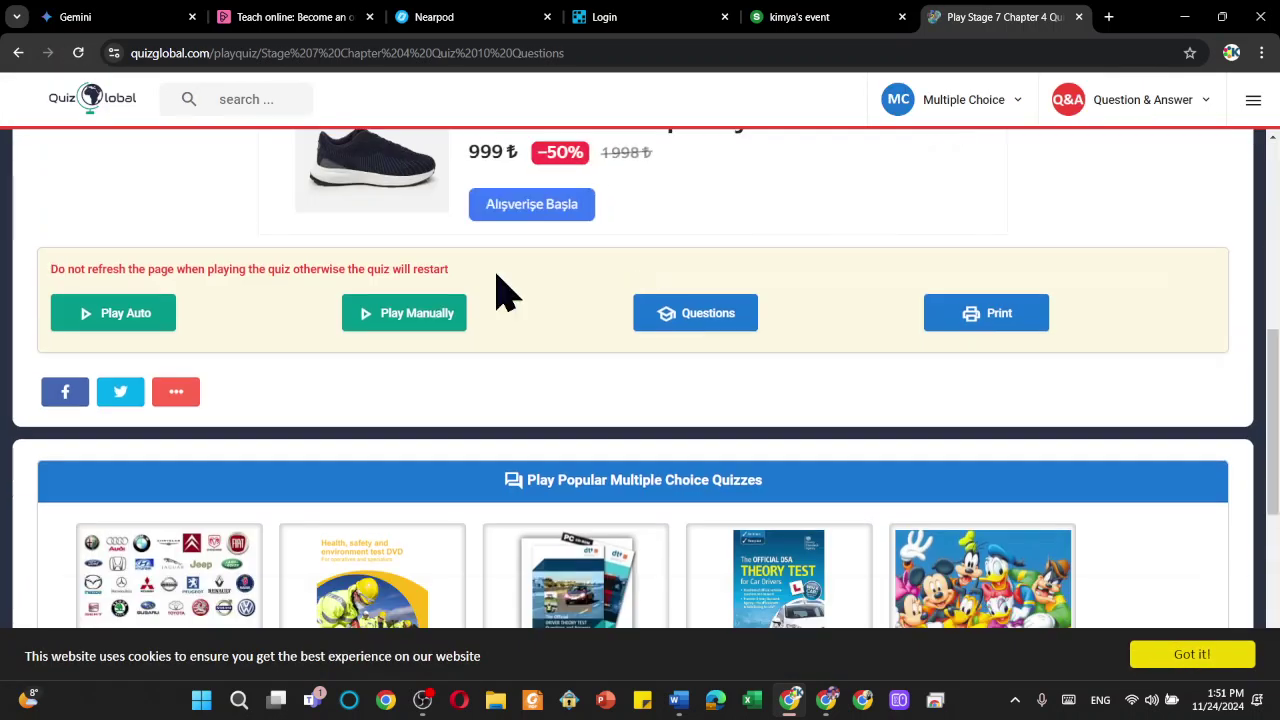
pyautogui.scroll(2, 600, 294)
pyautogui.scroll(-3, 705, 300)
pyautogui.click(138, 318)
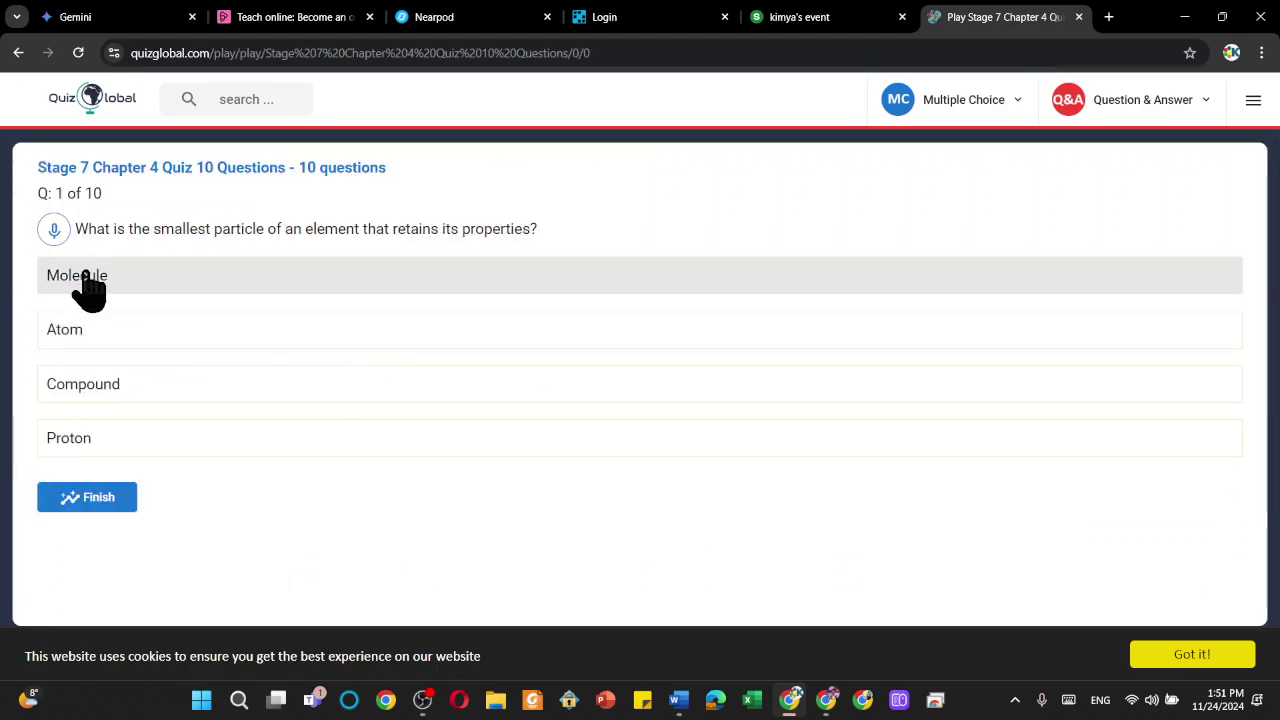
# Step: Answer all ten quiz questions, choosing Atom for the first and 4–6 for the last, and show only the incorrect answers
pyautogui.click(120, 338)
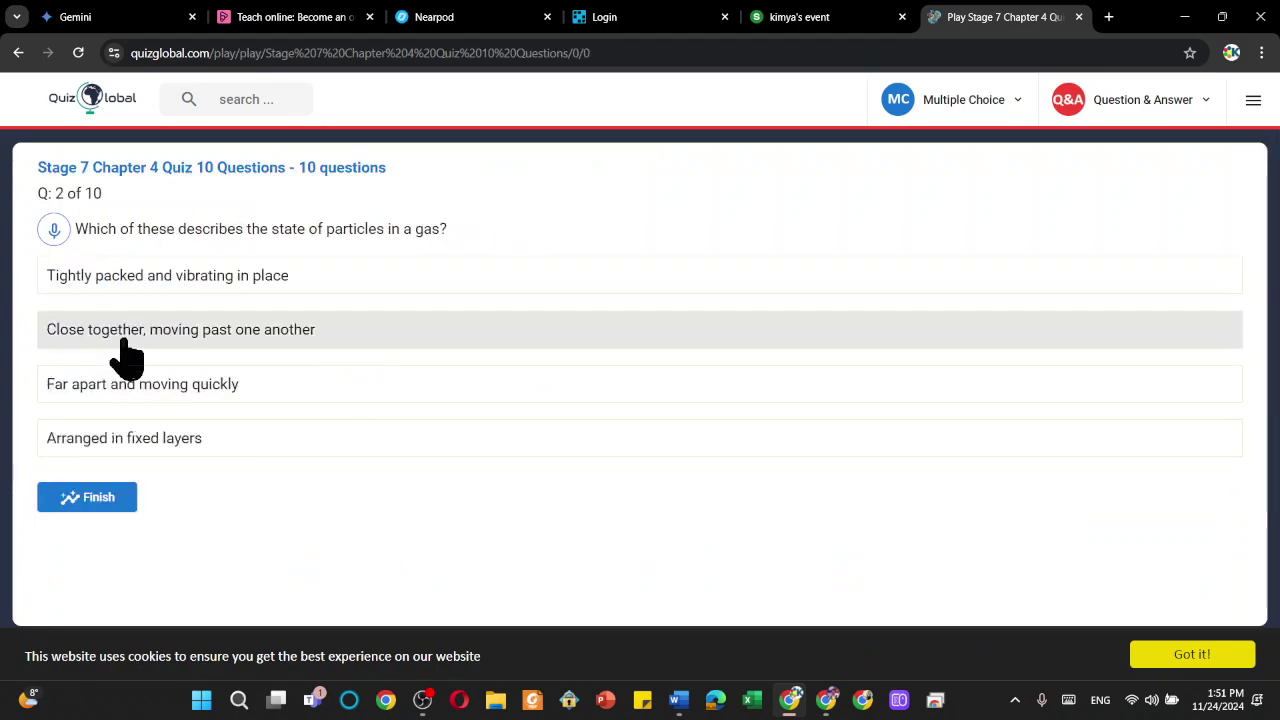
pyautogui.click(205, 375)
pyautogui.click(222, 335)
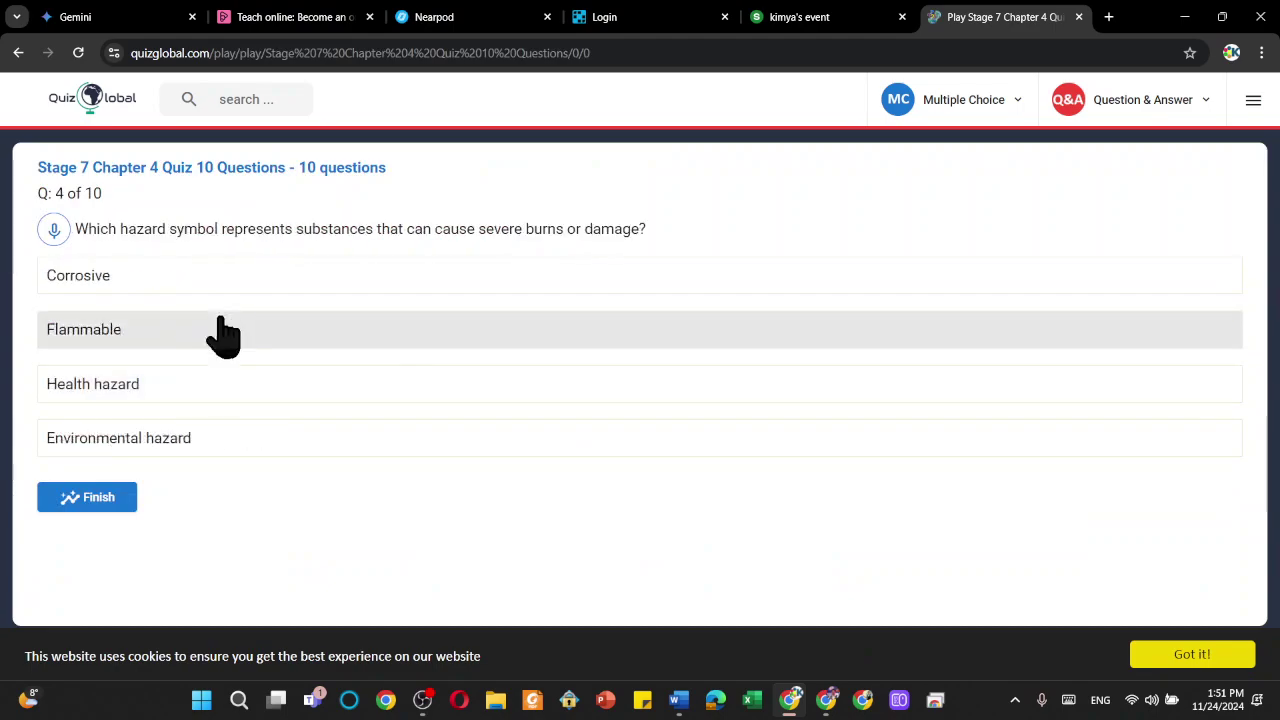
pyautogui.click(245, 310)
pyautogui.click(196, 340)
pyautogui.click(181, 317)
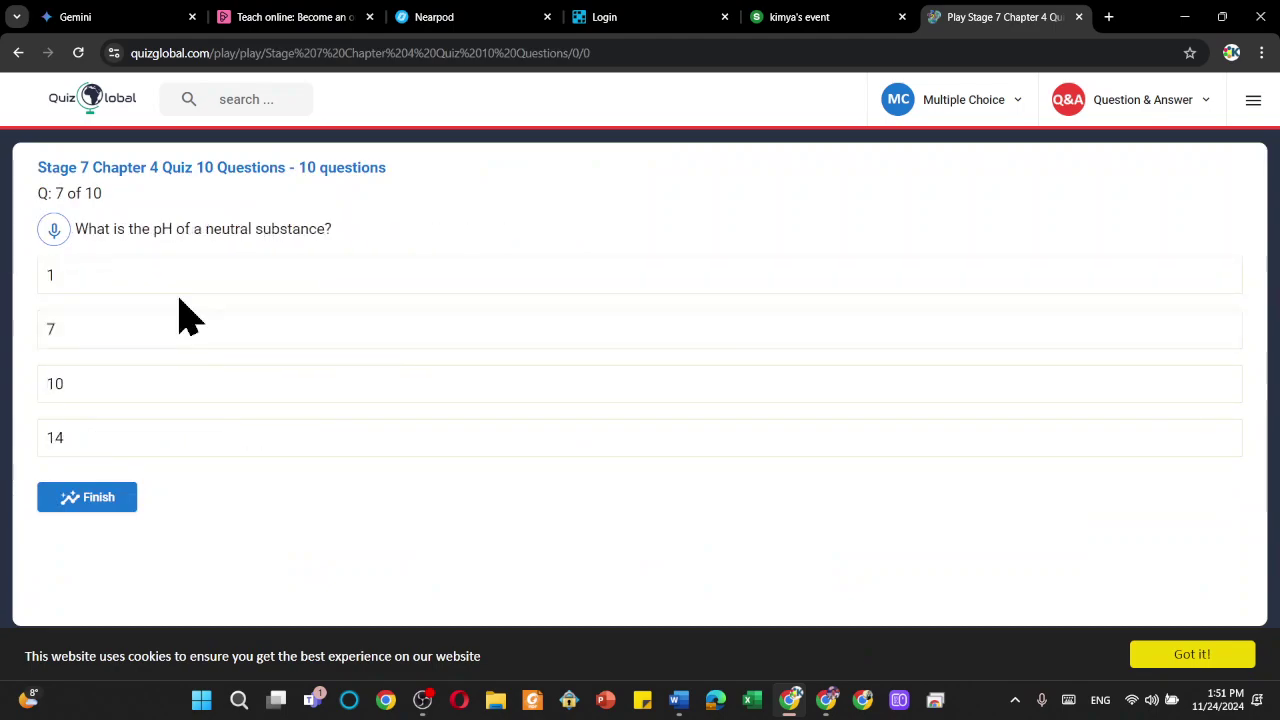
pyautogui.click(192, 334)
pyautogui.click(150, 388)
pyautogui.click(178, 331)
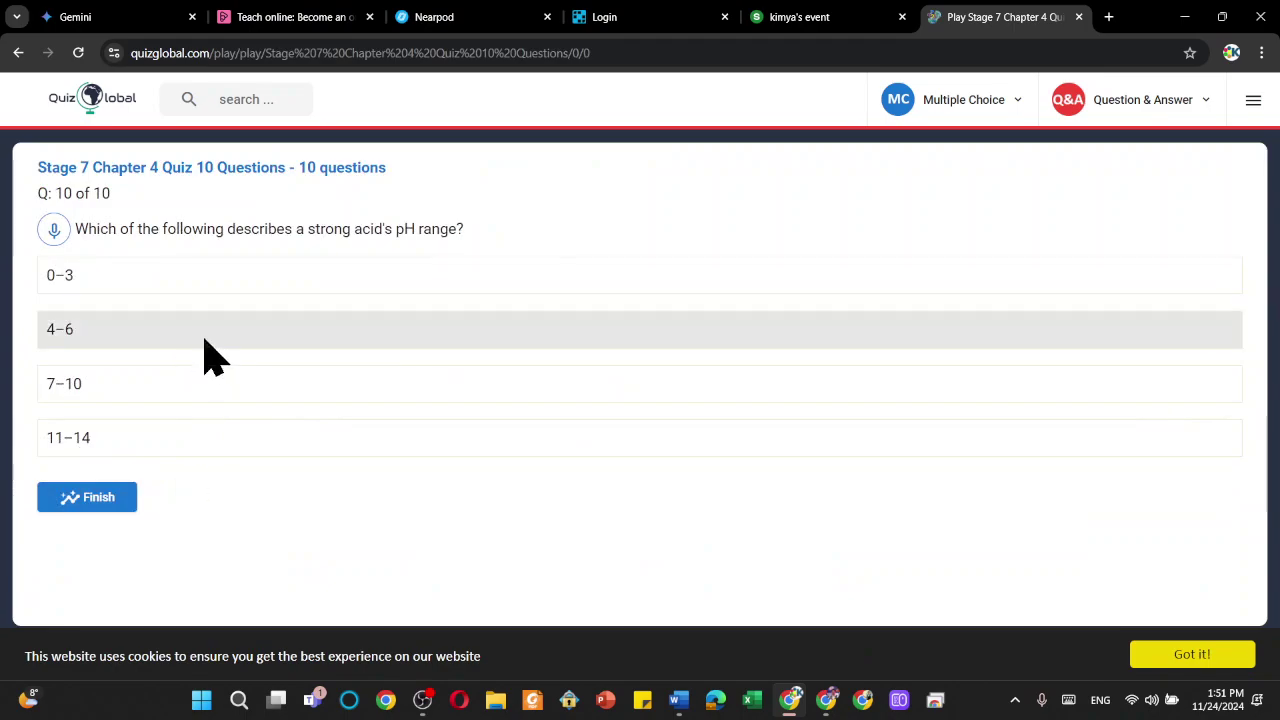
pyautogui.click(205, 345)
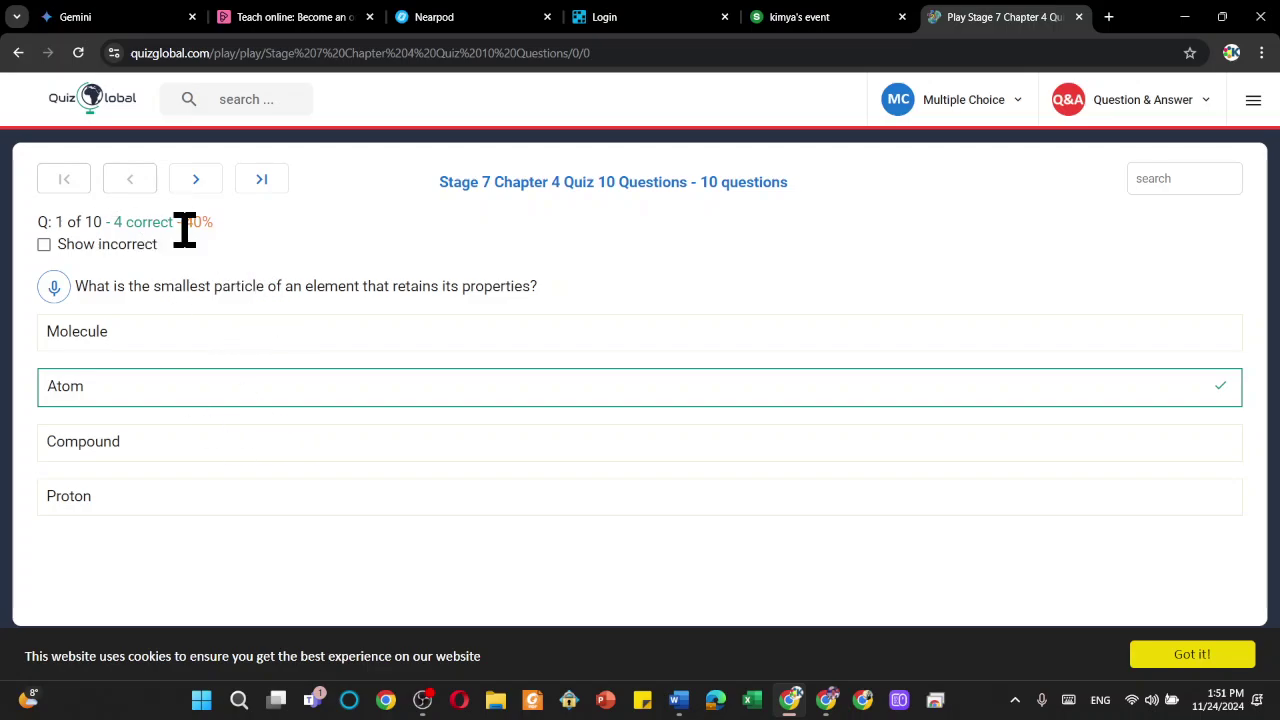
pyautogui.click(45, 248)
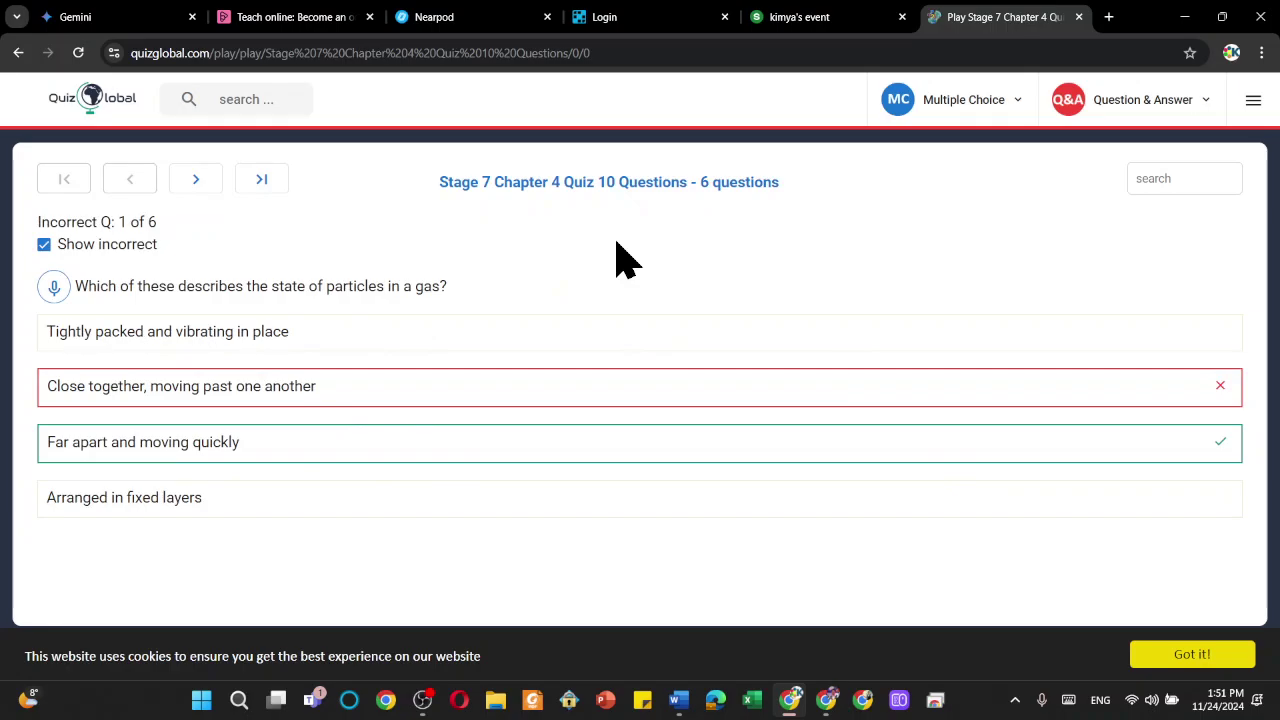
# Step: Switch to the main Chrome profile, review the Chapter 4 questions in the Collins Science Stage 7 GPT preview, and return to My Quizzes
pyautogui.click(835, 705)
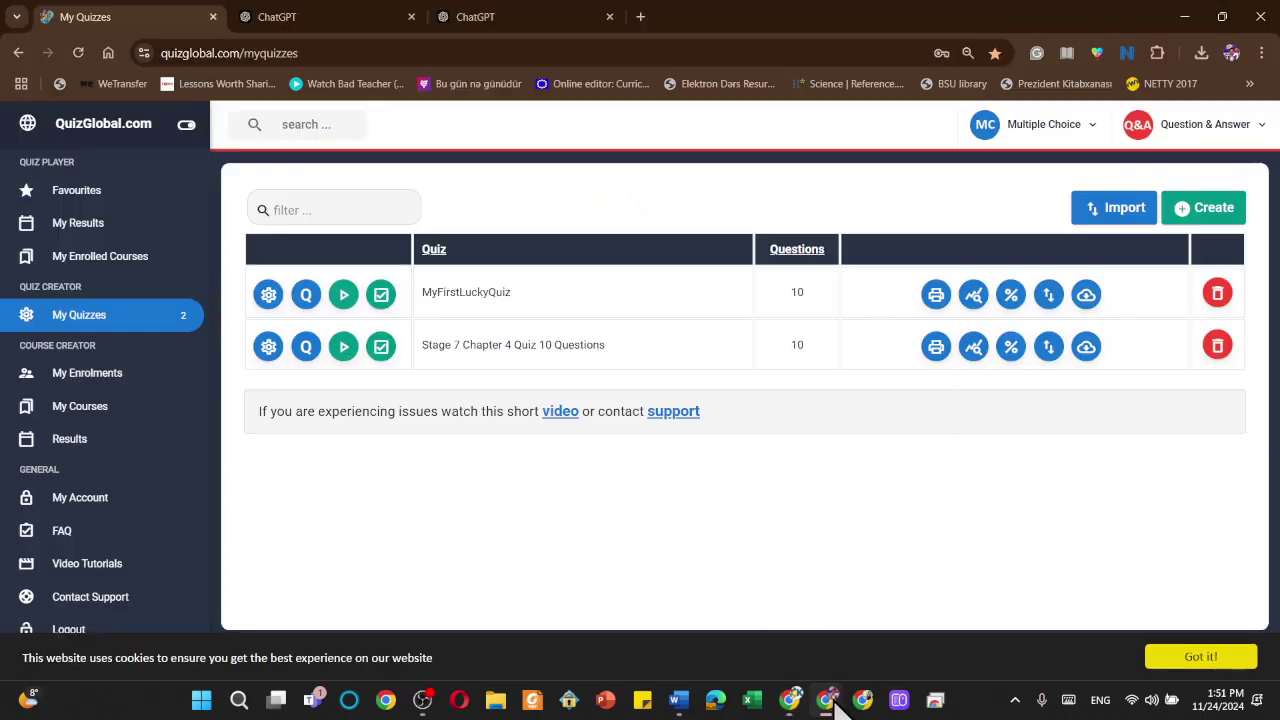
pyautogui.click(300, 22)
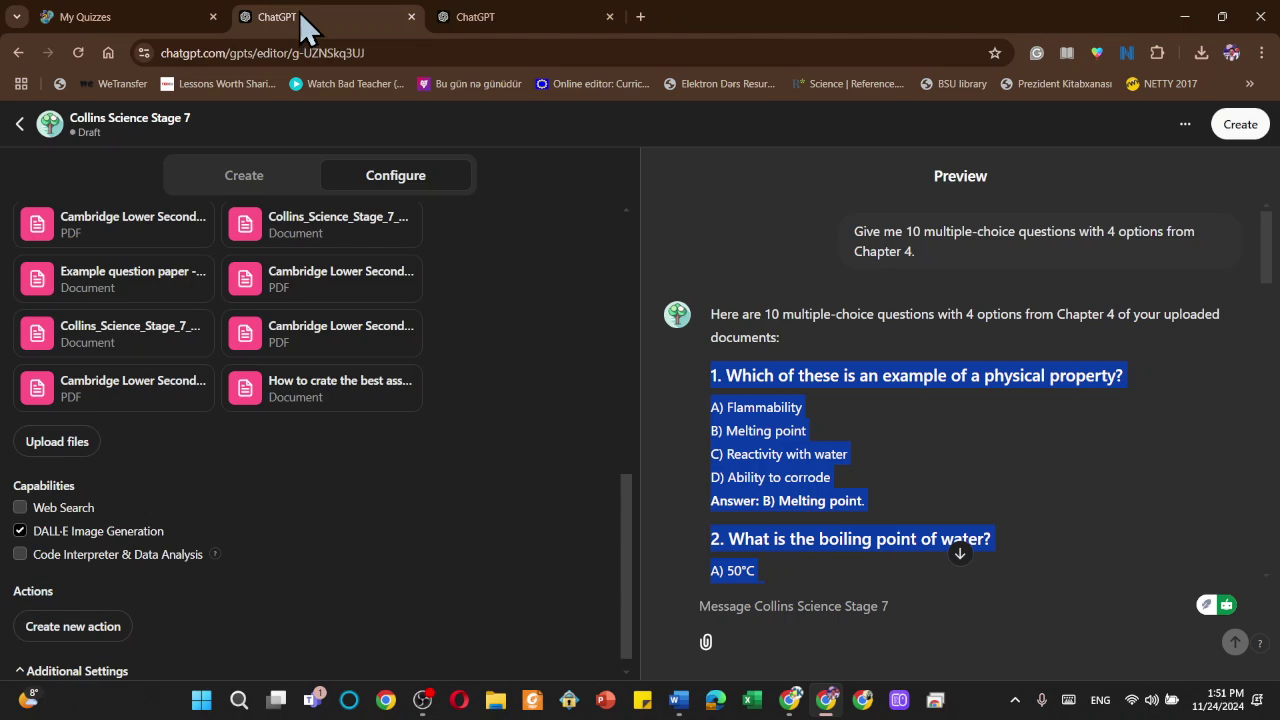
pyautogui.scroll(-3, 844, 368)
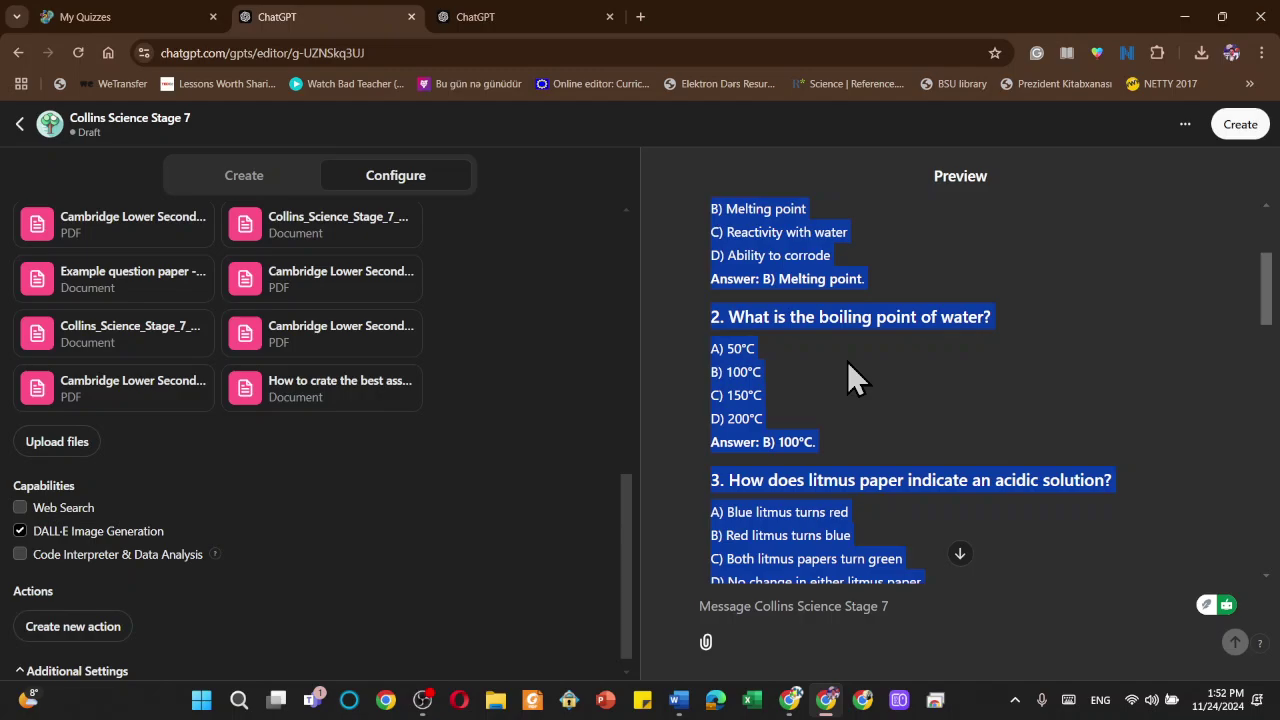
pyautogui.scroll(-5, 868, 293)
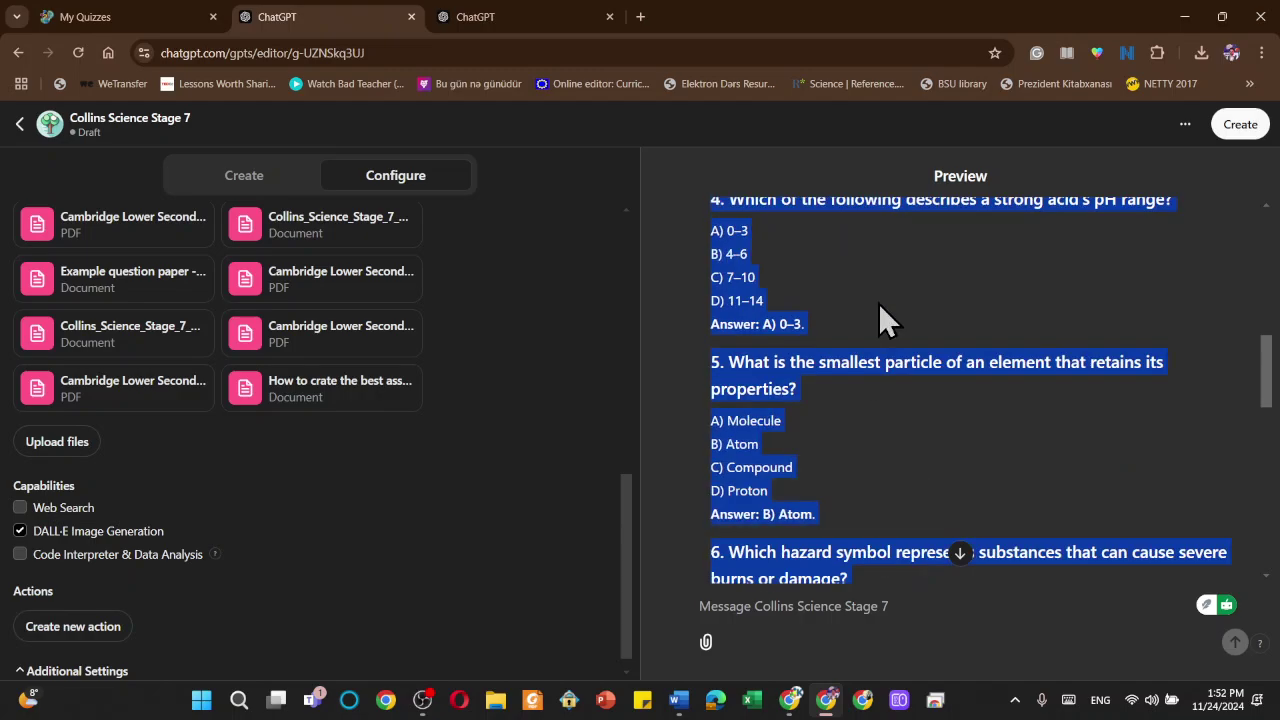
pyautogui.click(831, 324)
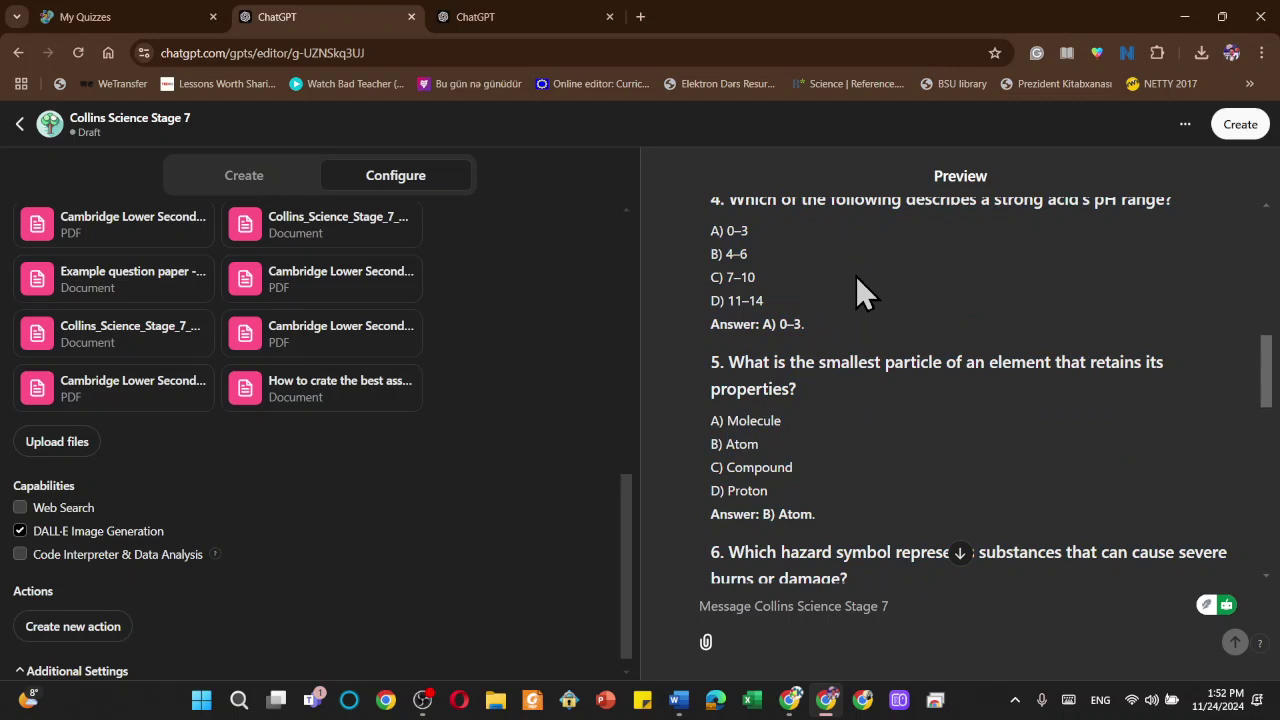
pyautogui.scroll(-3, 856, 293)
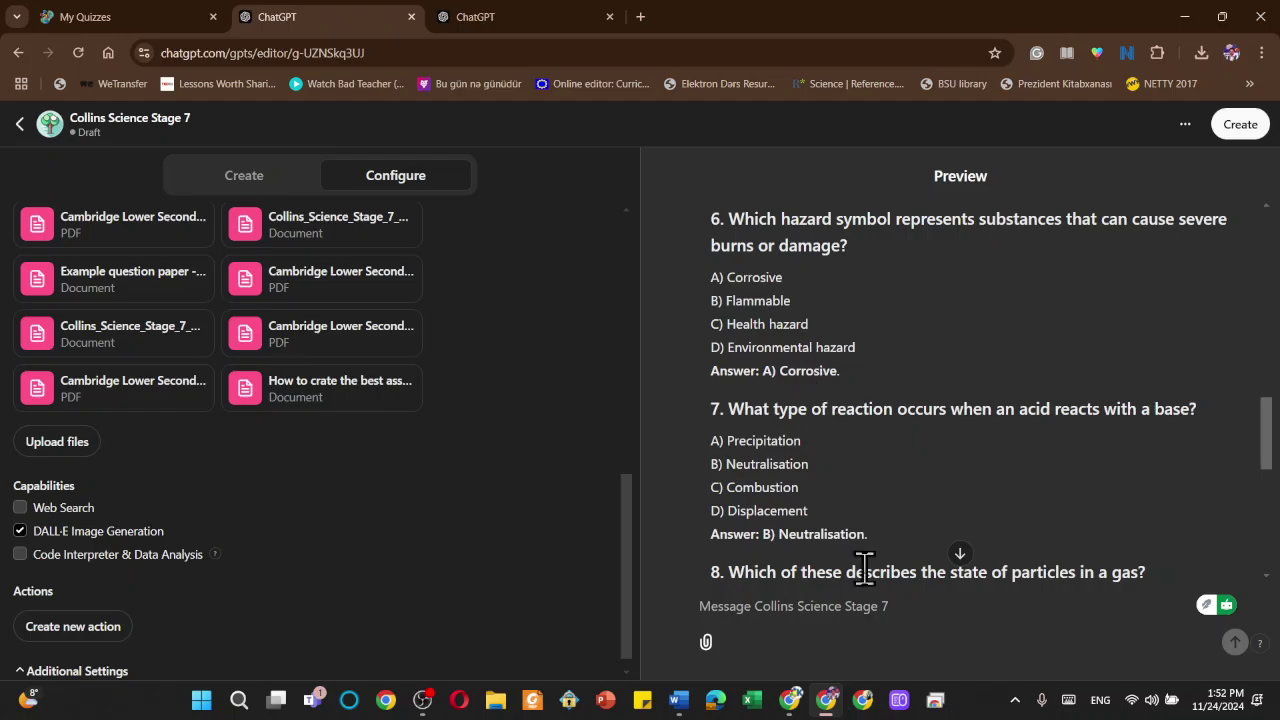
pyautogui.click(788, 690)
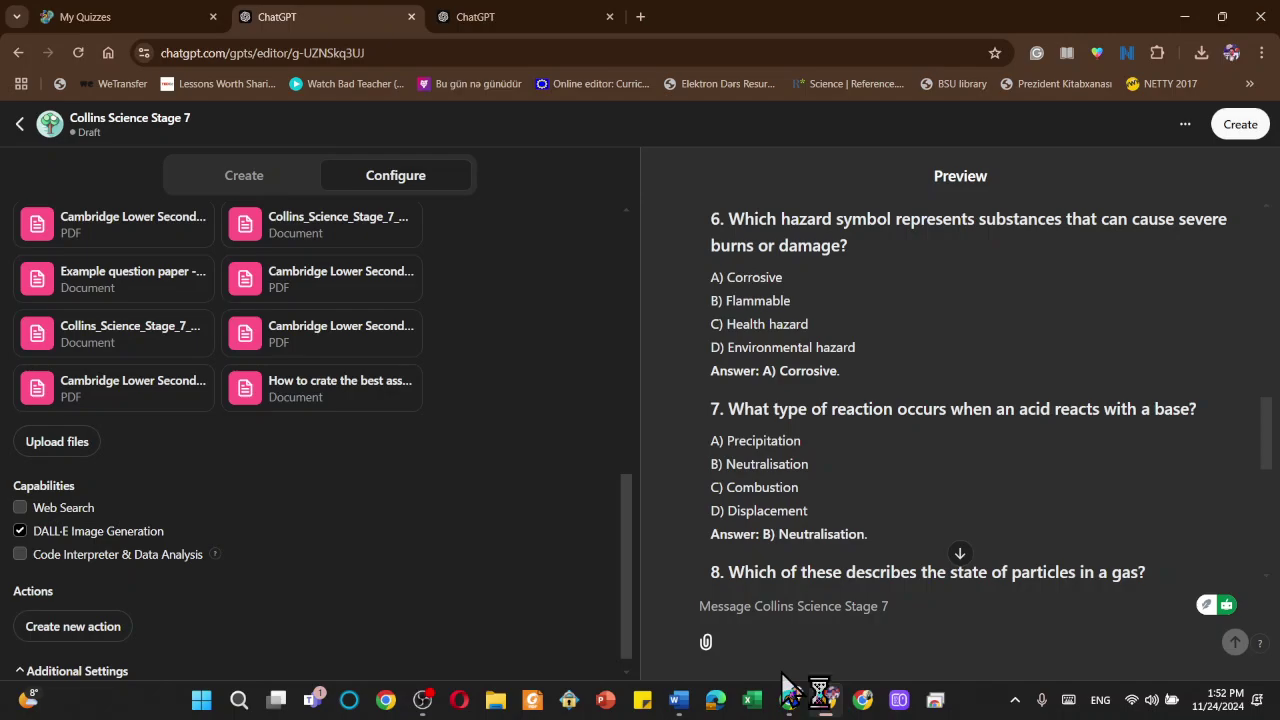
pyautogui.click(147, 18)
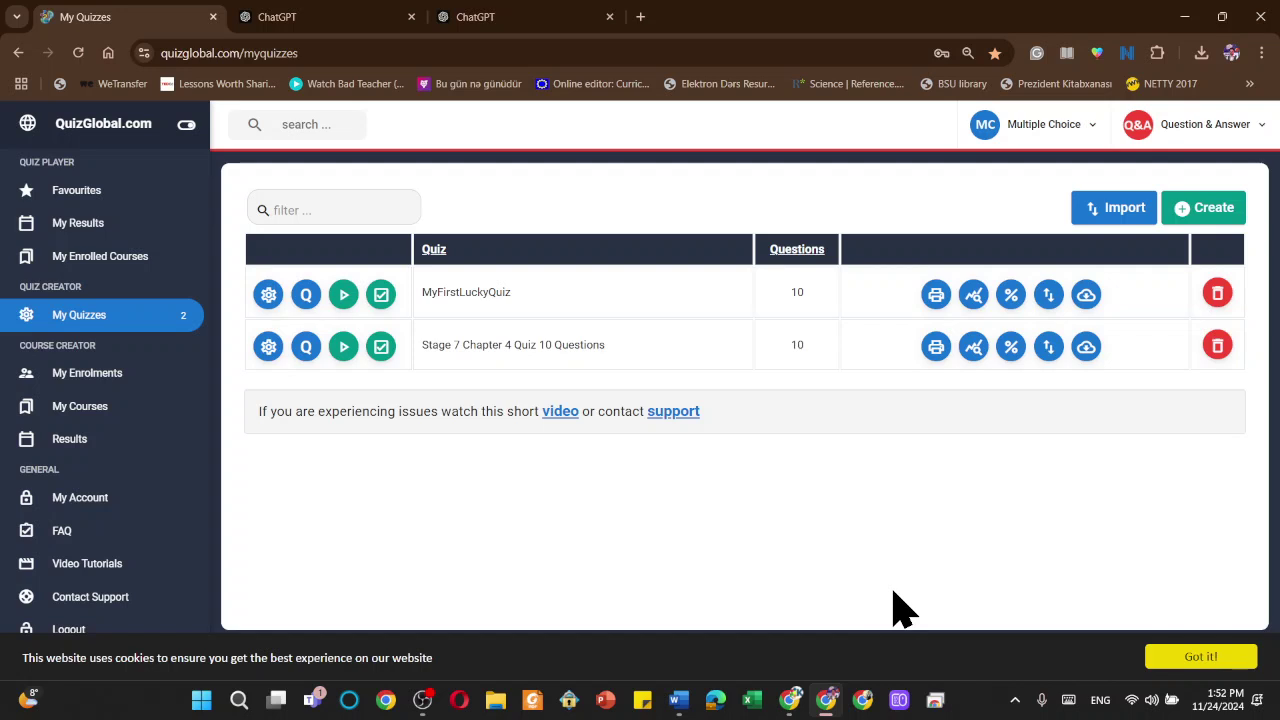
pyautogui.click(423, 703)
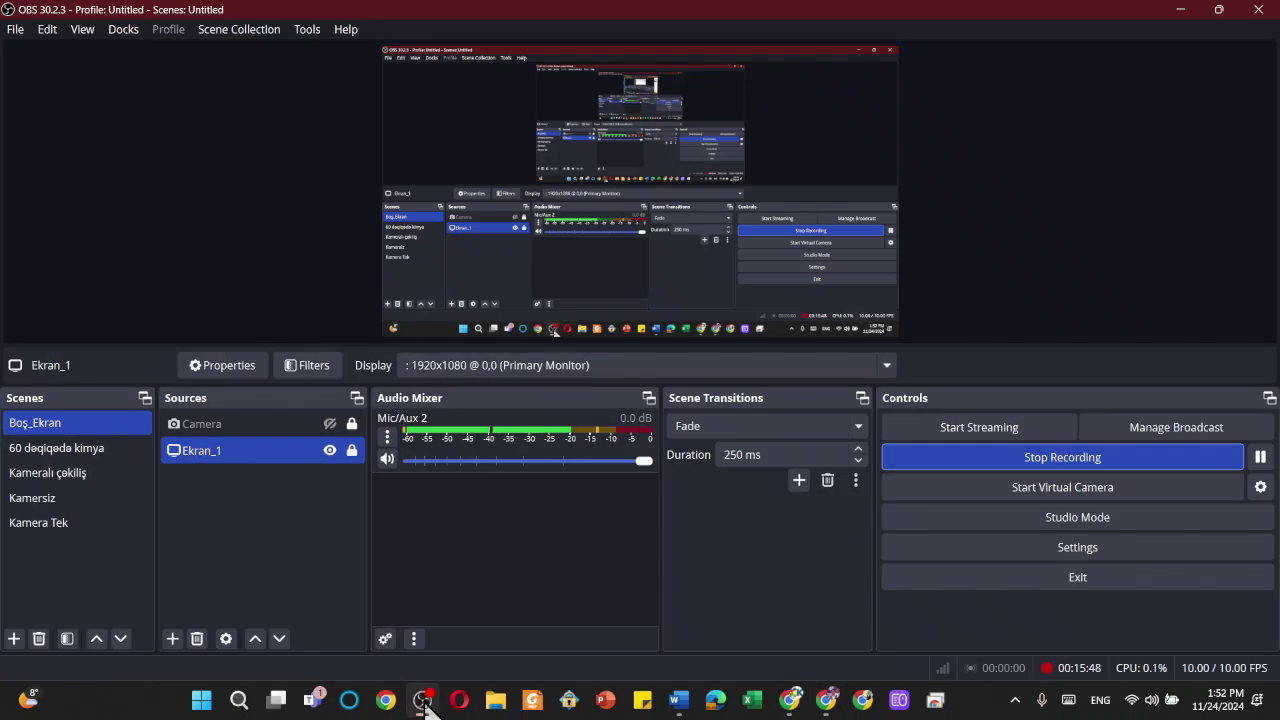